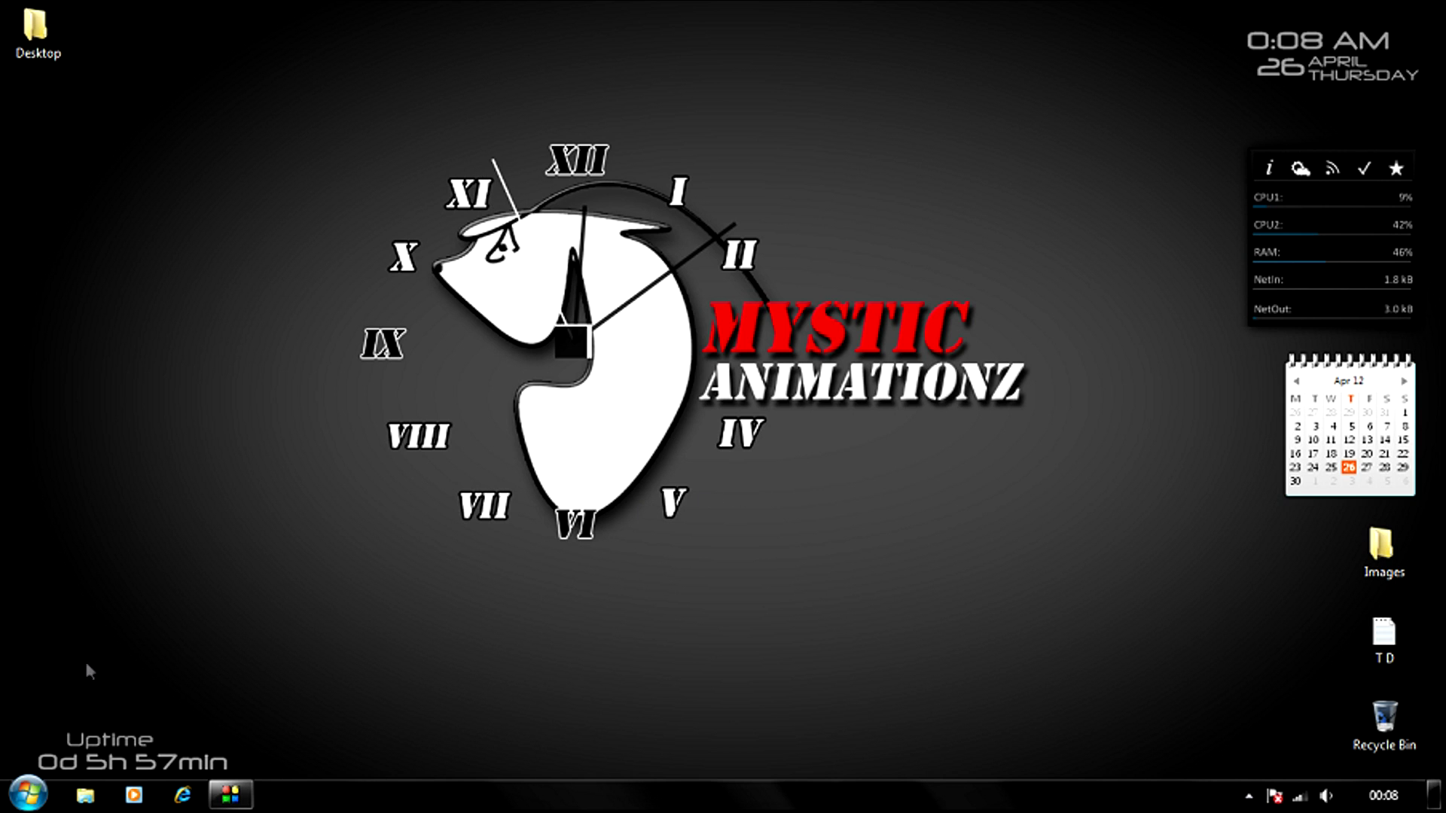
# Open Computer from the Start menu and bring up the context menu for USB DRIVE (G:).
pyautogui.click(27, 794)
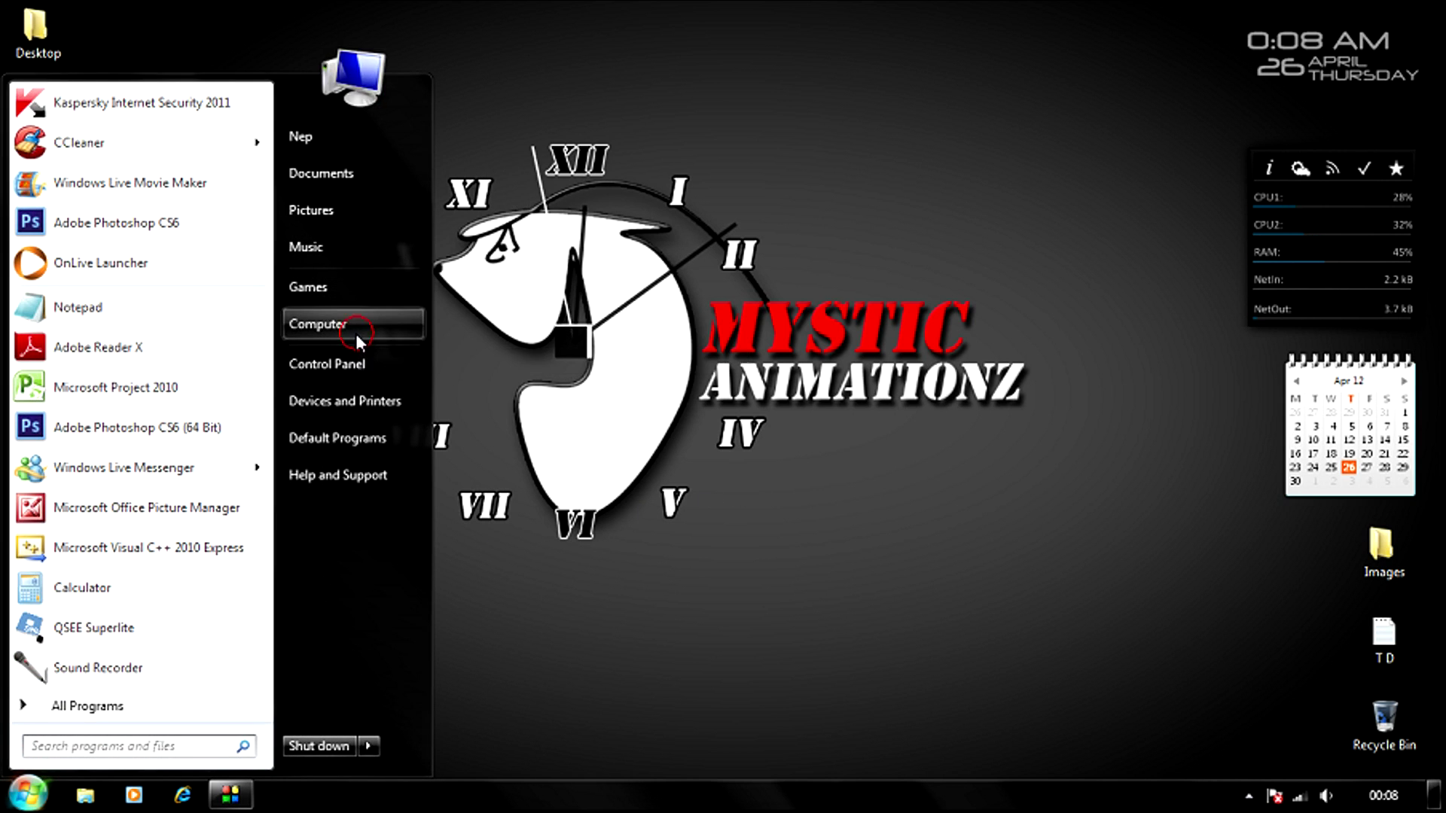
pyautogui.click(355, 331)
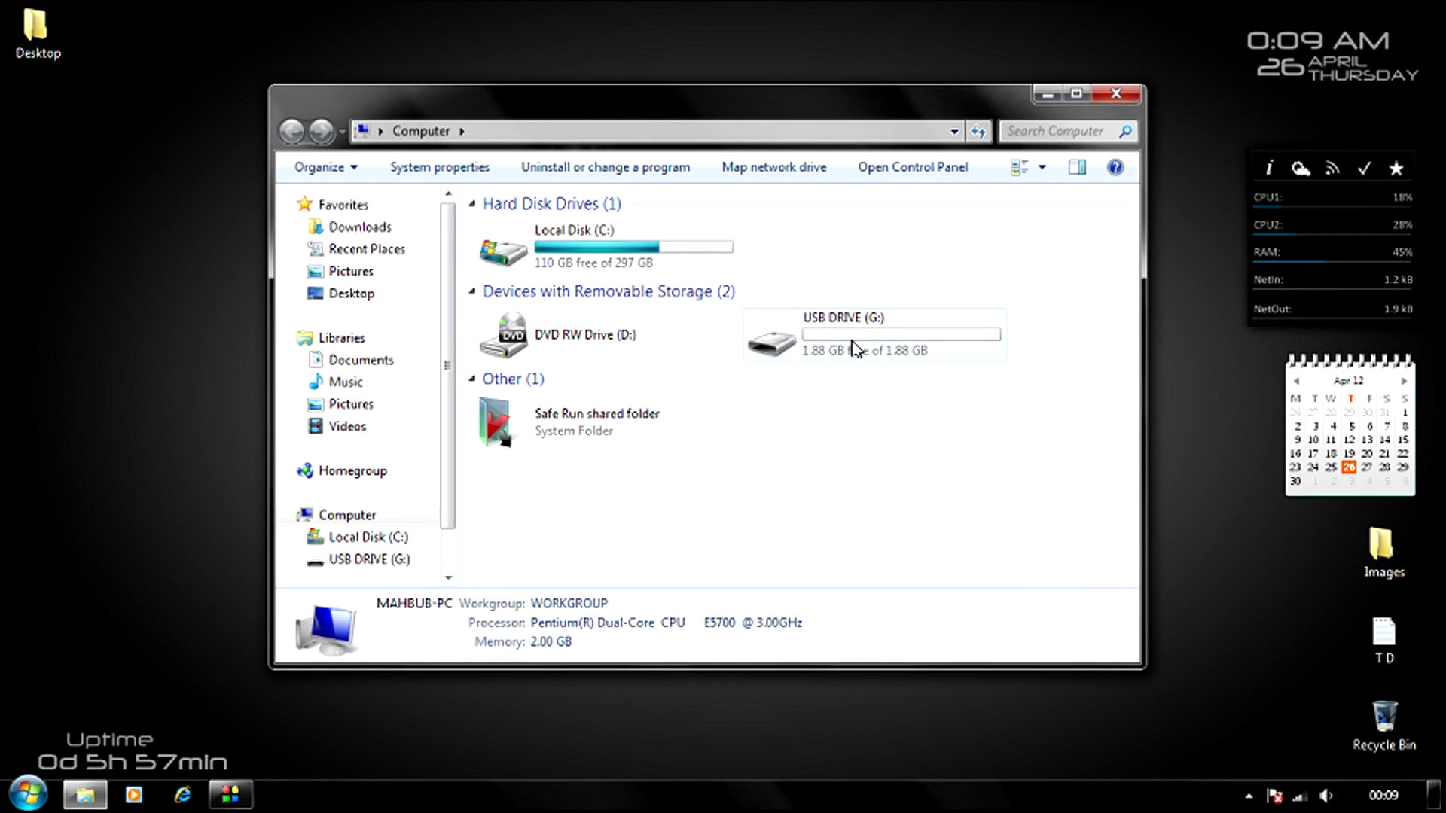
pyautogui.moveTo(859, 349)
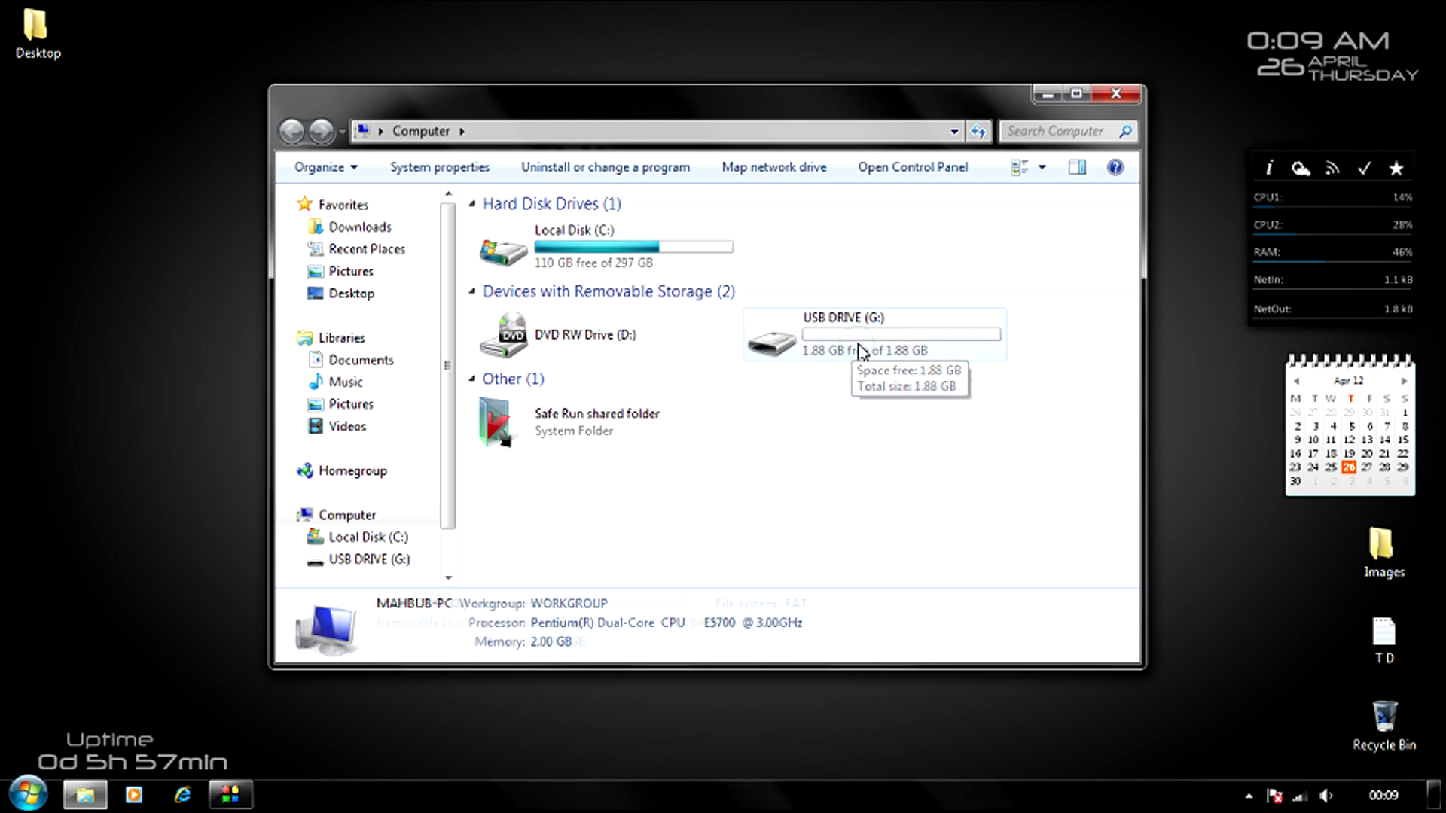
pyautogui.doubleClick(858, 346)
pyautogui.rightClick(860, 350)
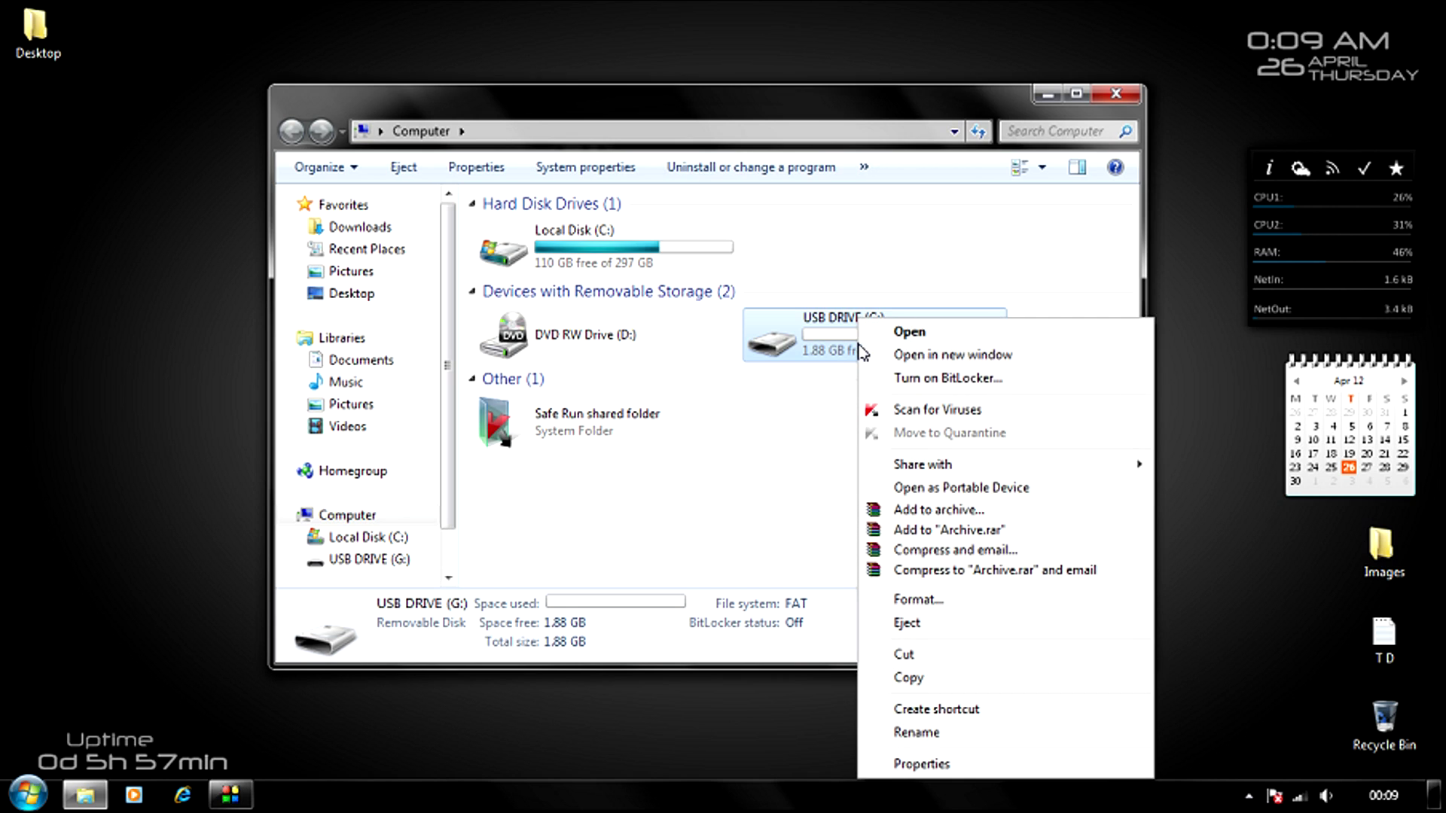
# Turn on BitLocker for G: with password unlocking, then try to continue past the password page.
pyautogui.click(916, 384)
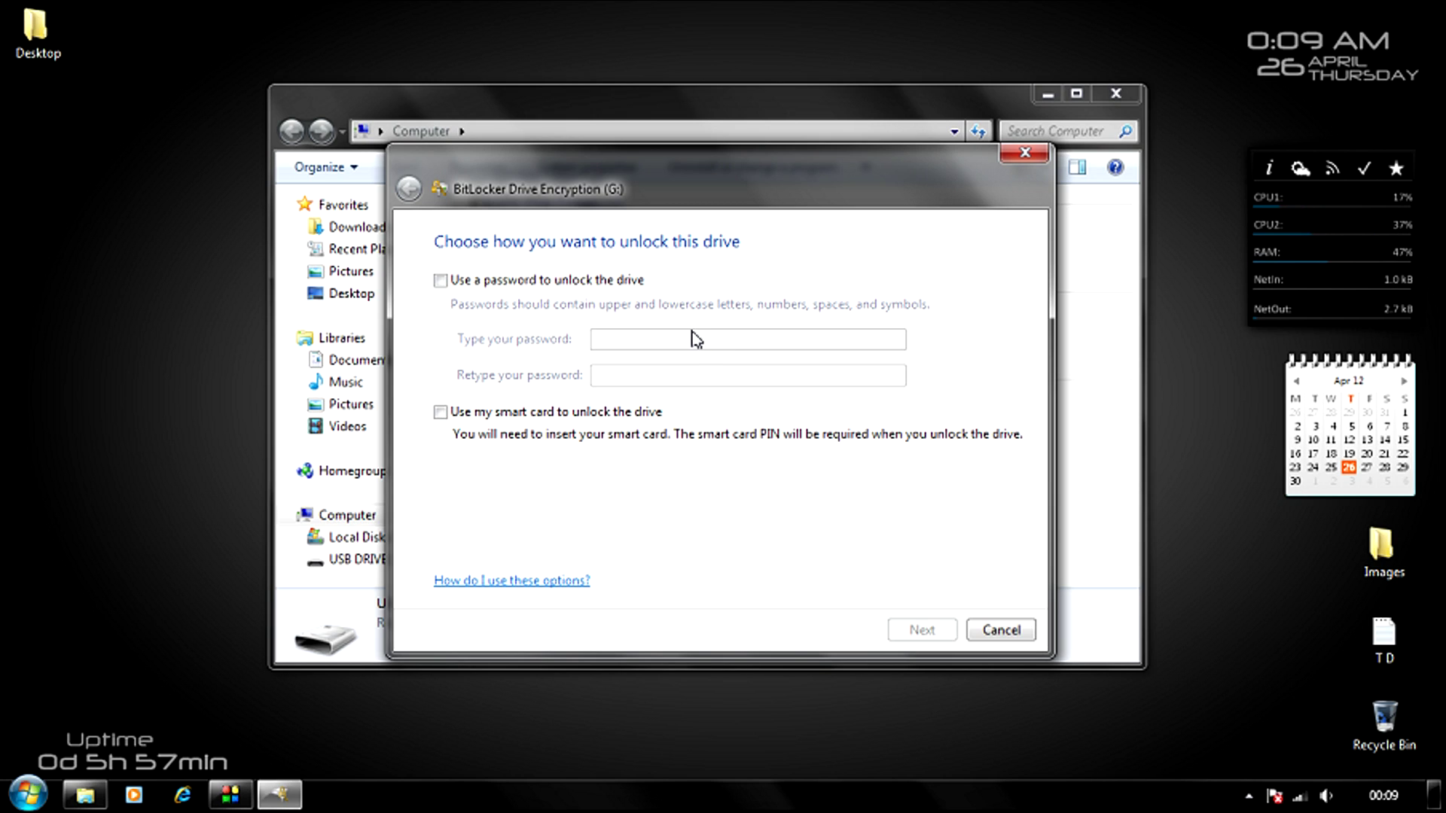
pyautogui.click(440, 281)
pyautogui.click(647, 351)
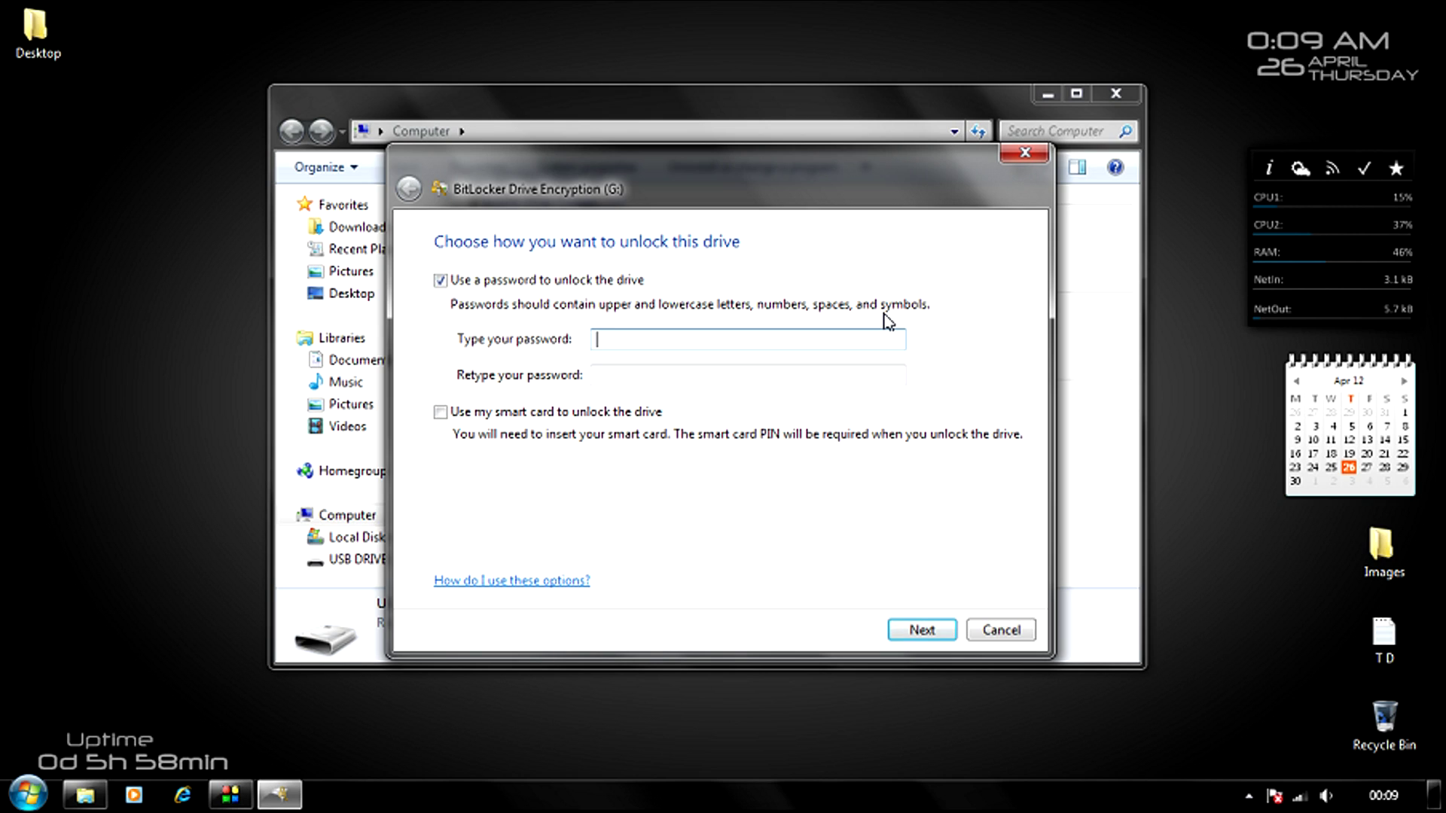
pyautogui.write('a')
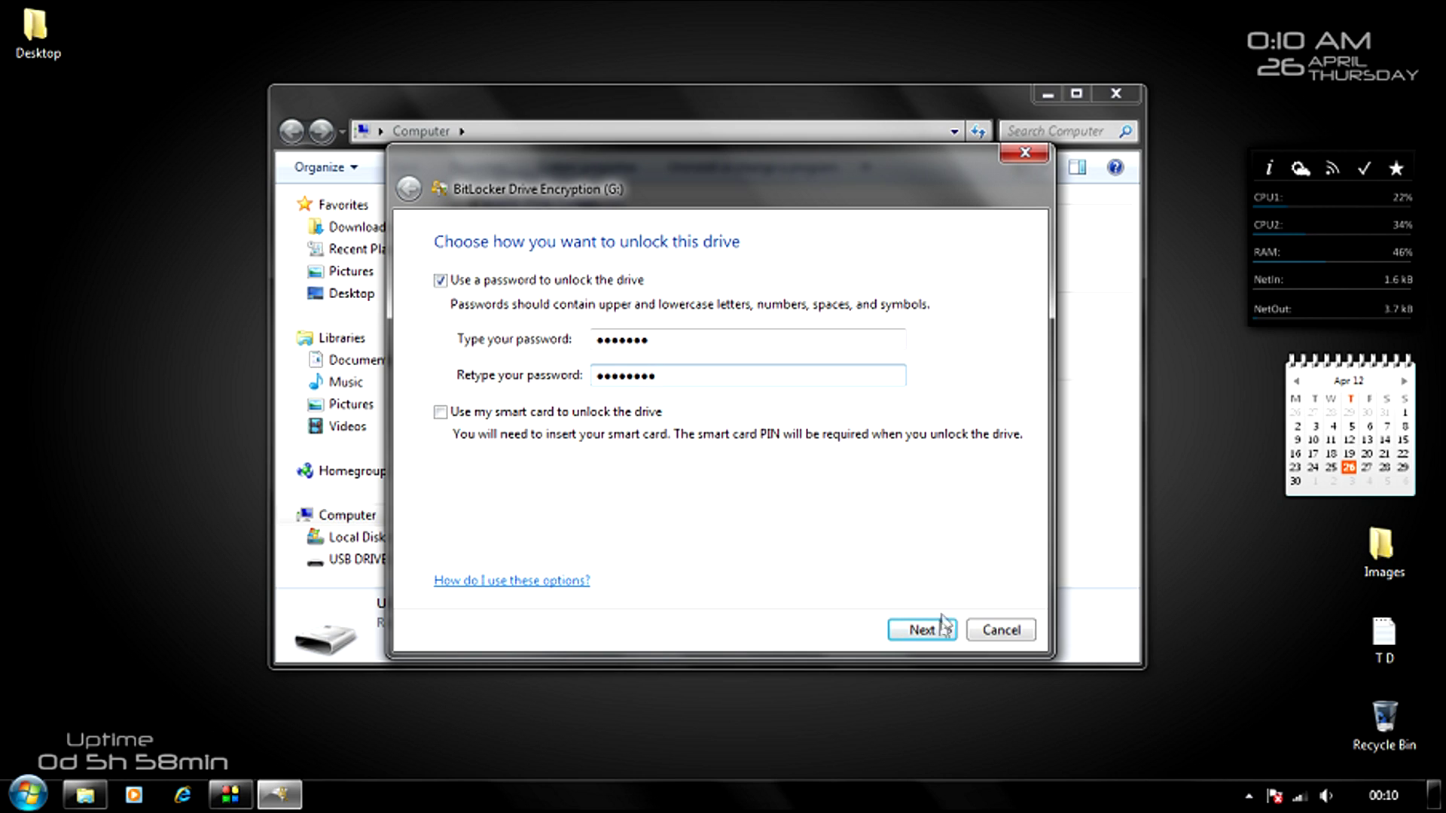
pyautogui.click(920, 634)
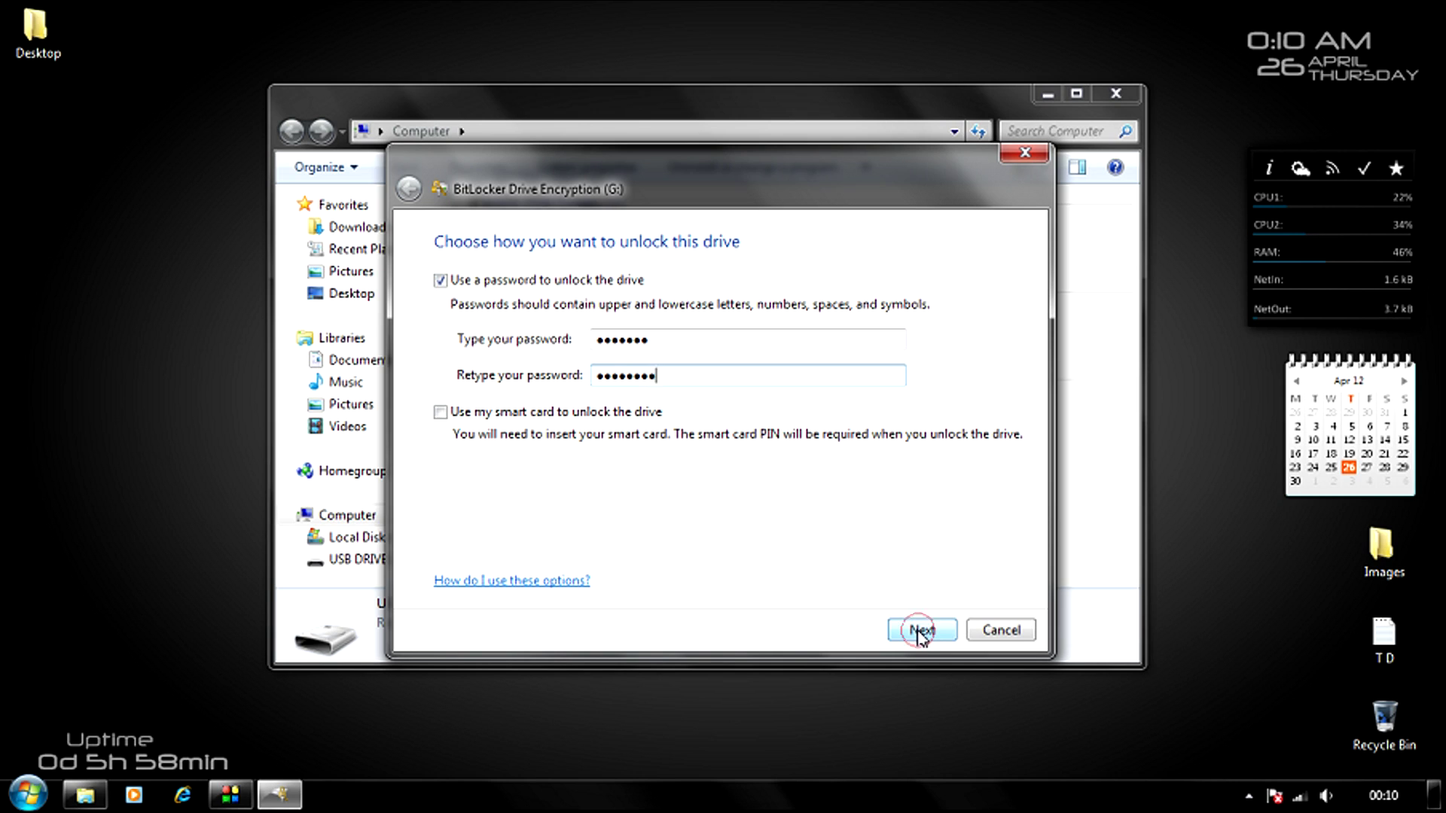
# Re-enter both BitLocker passwords so they match, then advance to the recovery key page.
pyautogui.click(716, 372)
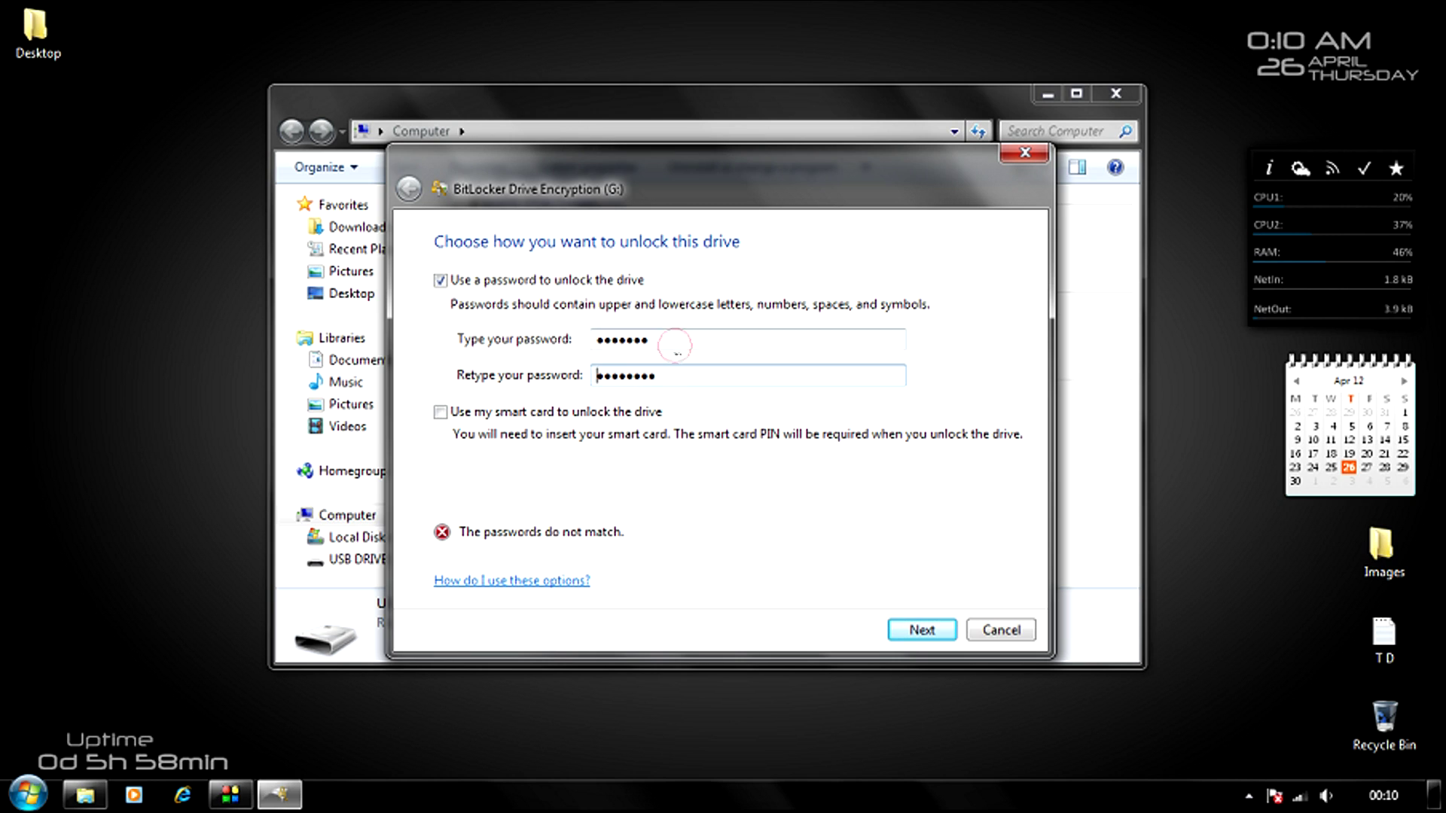
pyautogui.click(675, 346)
pyautogui.doubleClick(634, 345)
pyautogui.click(630, 344)
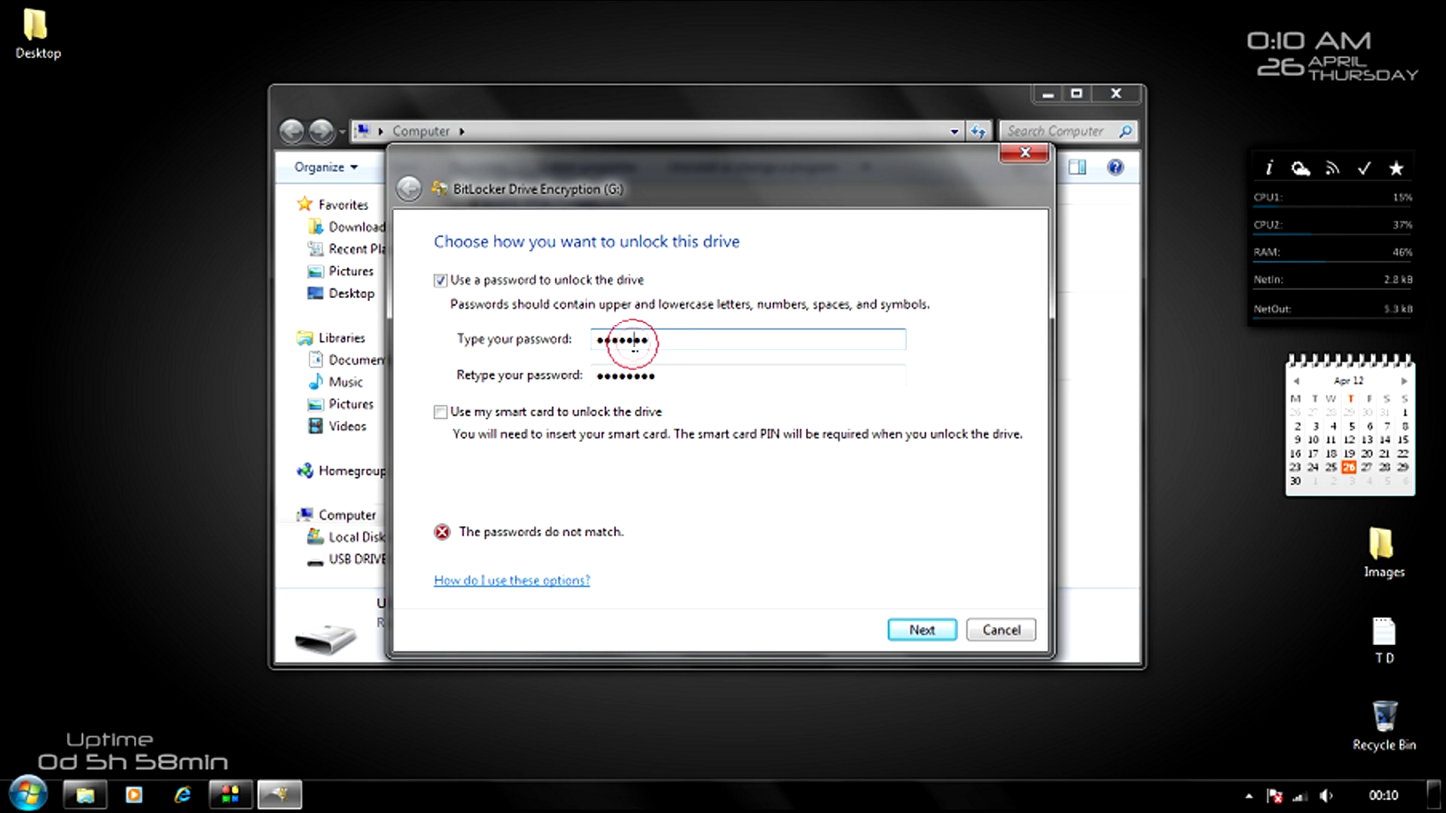
pyautogui.moveTo(647, 345); pyautogui.dragTo(576, 341)
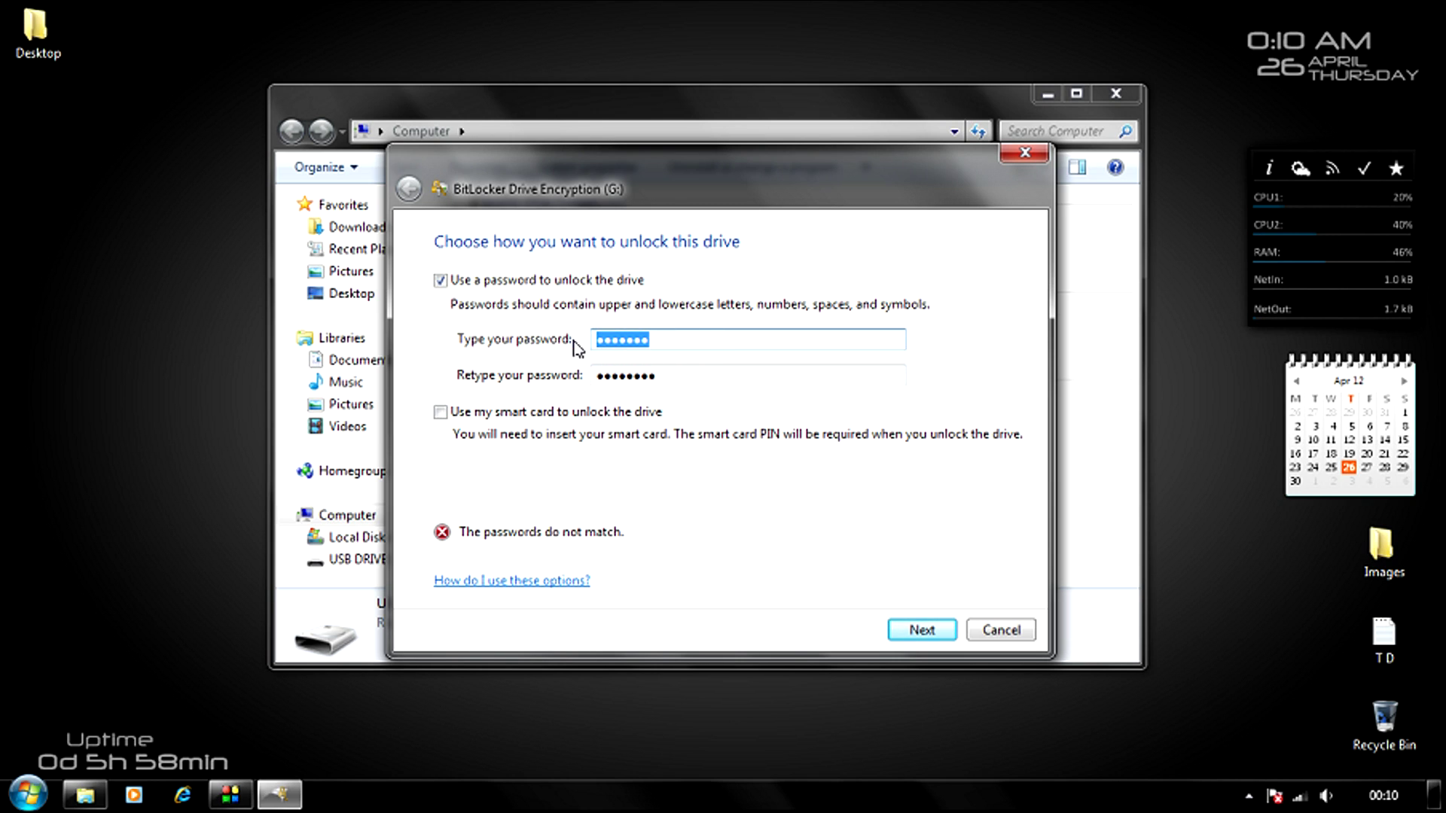
pyautogui.write('a')
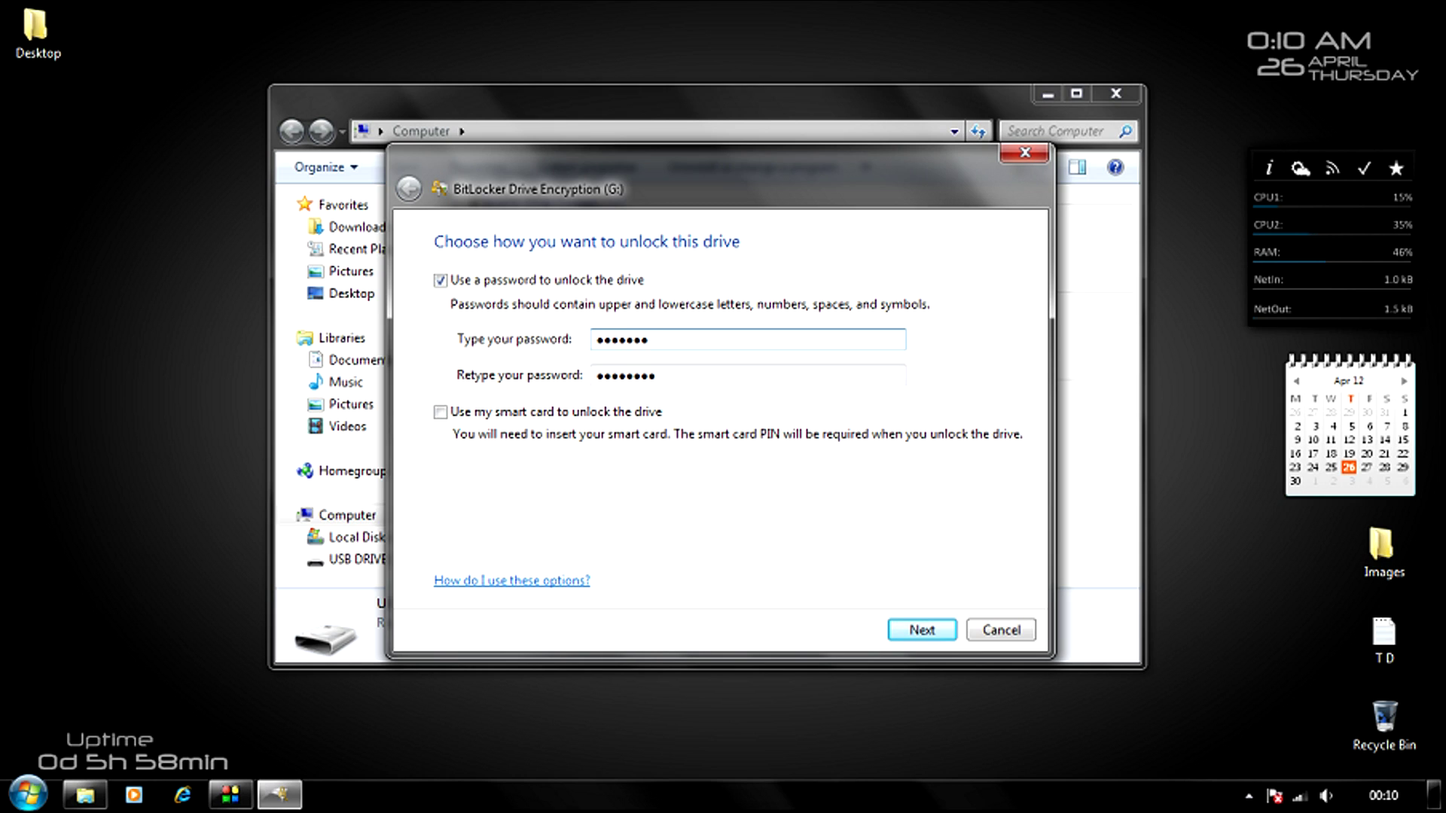
pyautogui.press('Tab')
pyautogui.write('a')
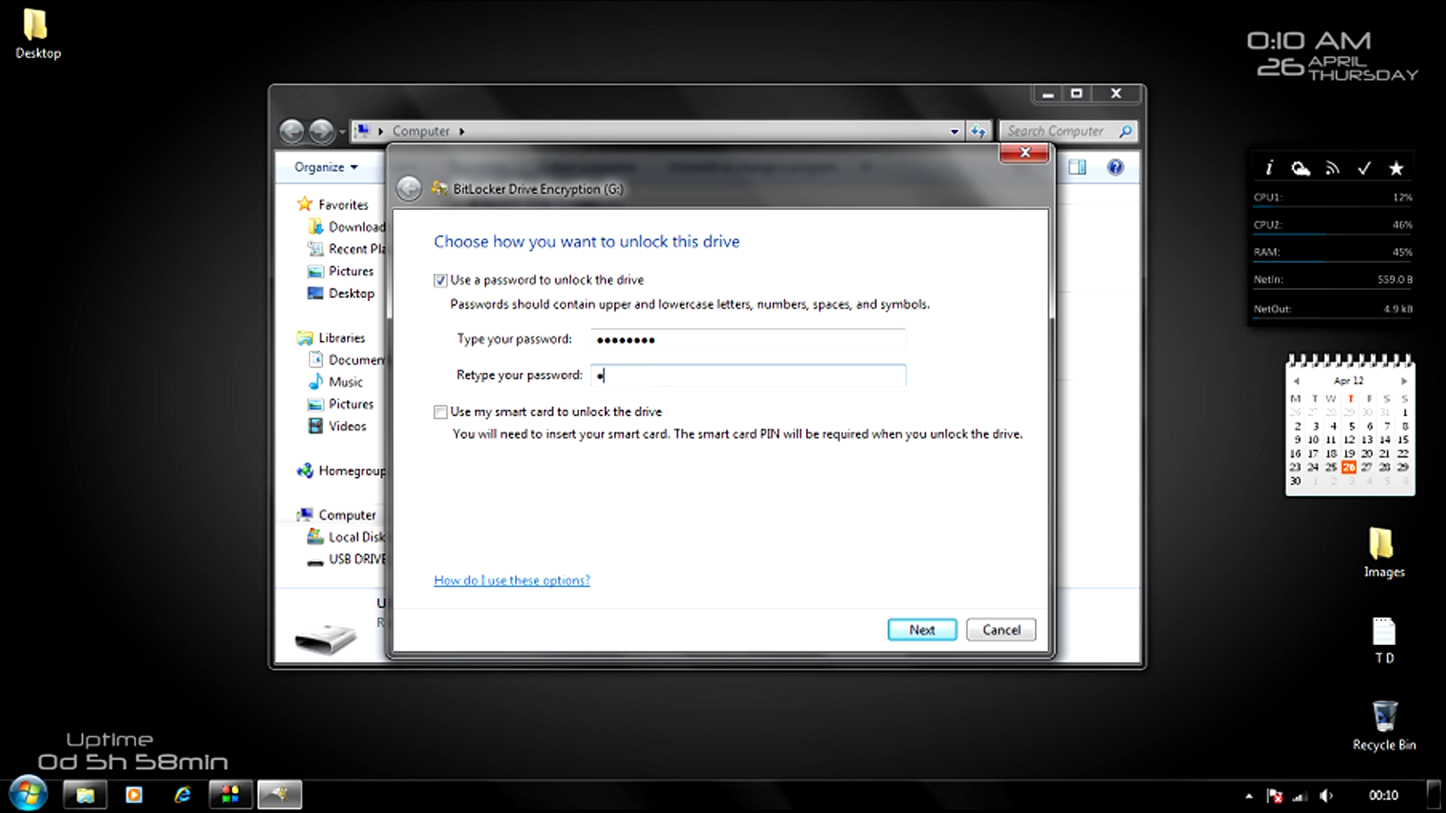
pyautogui.write('aaaaa')
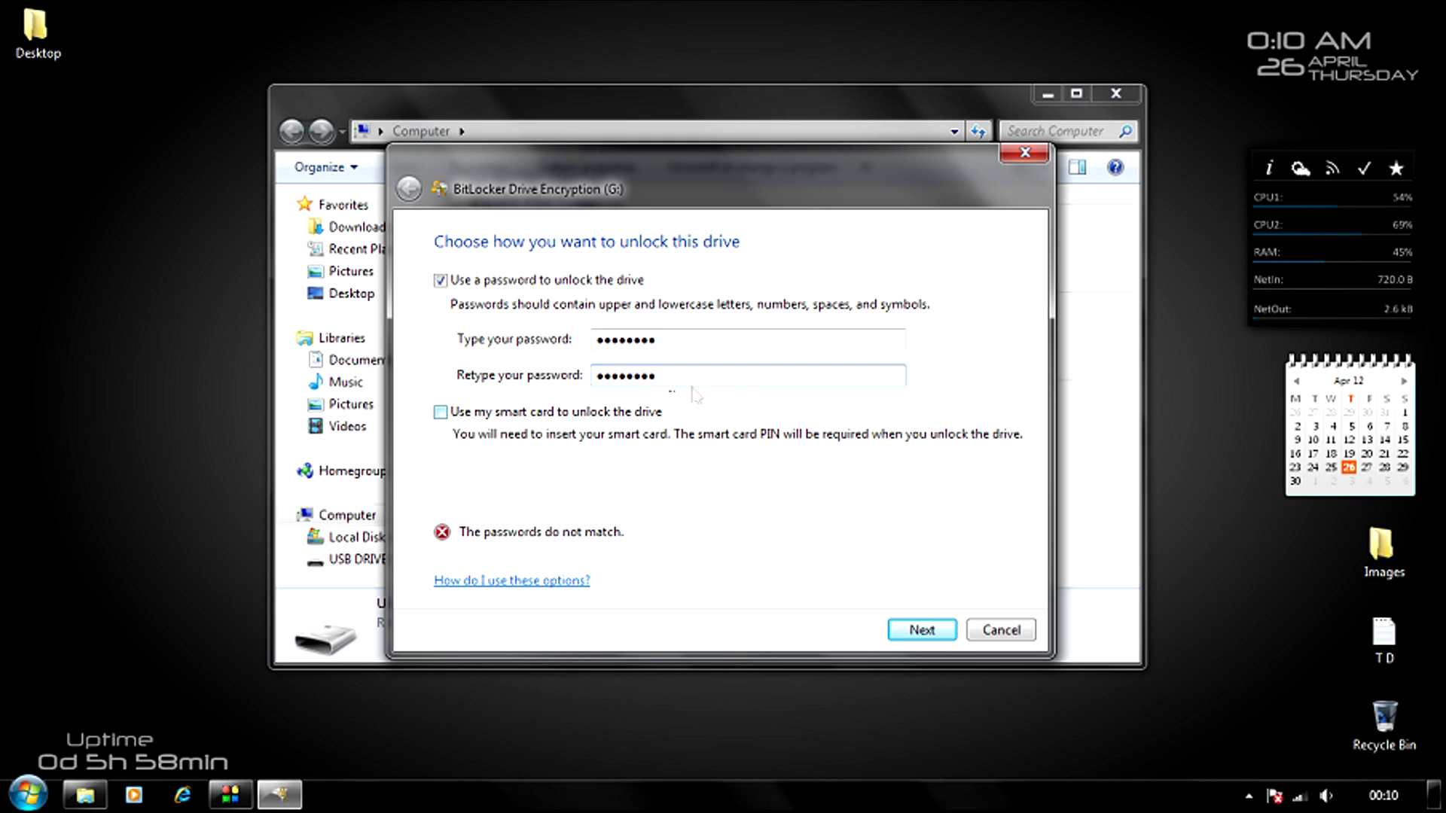
pyautogui.doubleClick(598, 345)
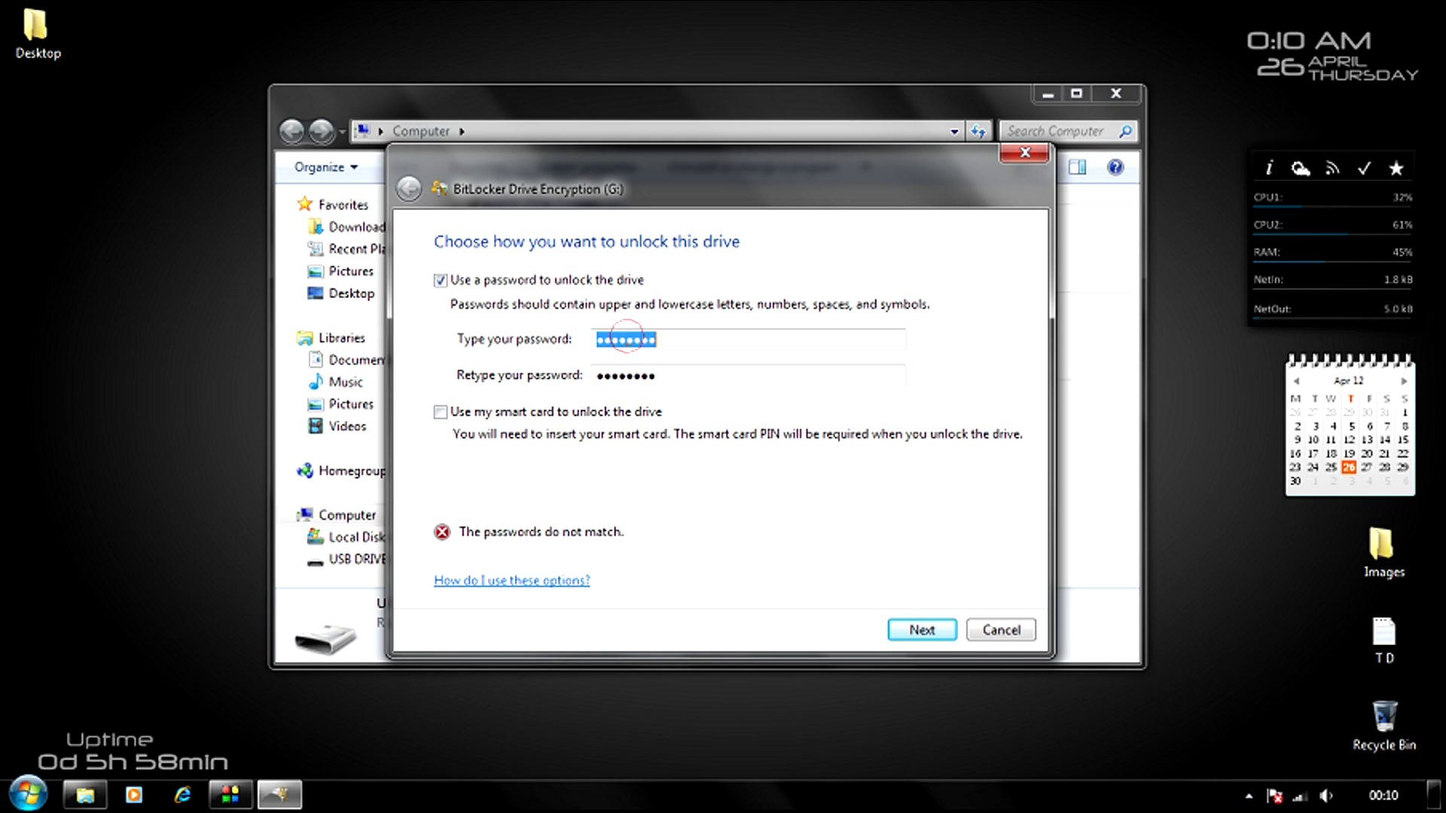
pyautogui.write('passwo')
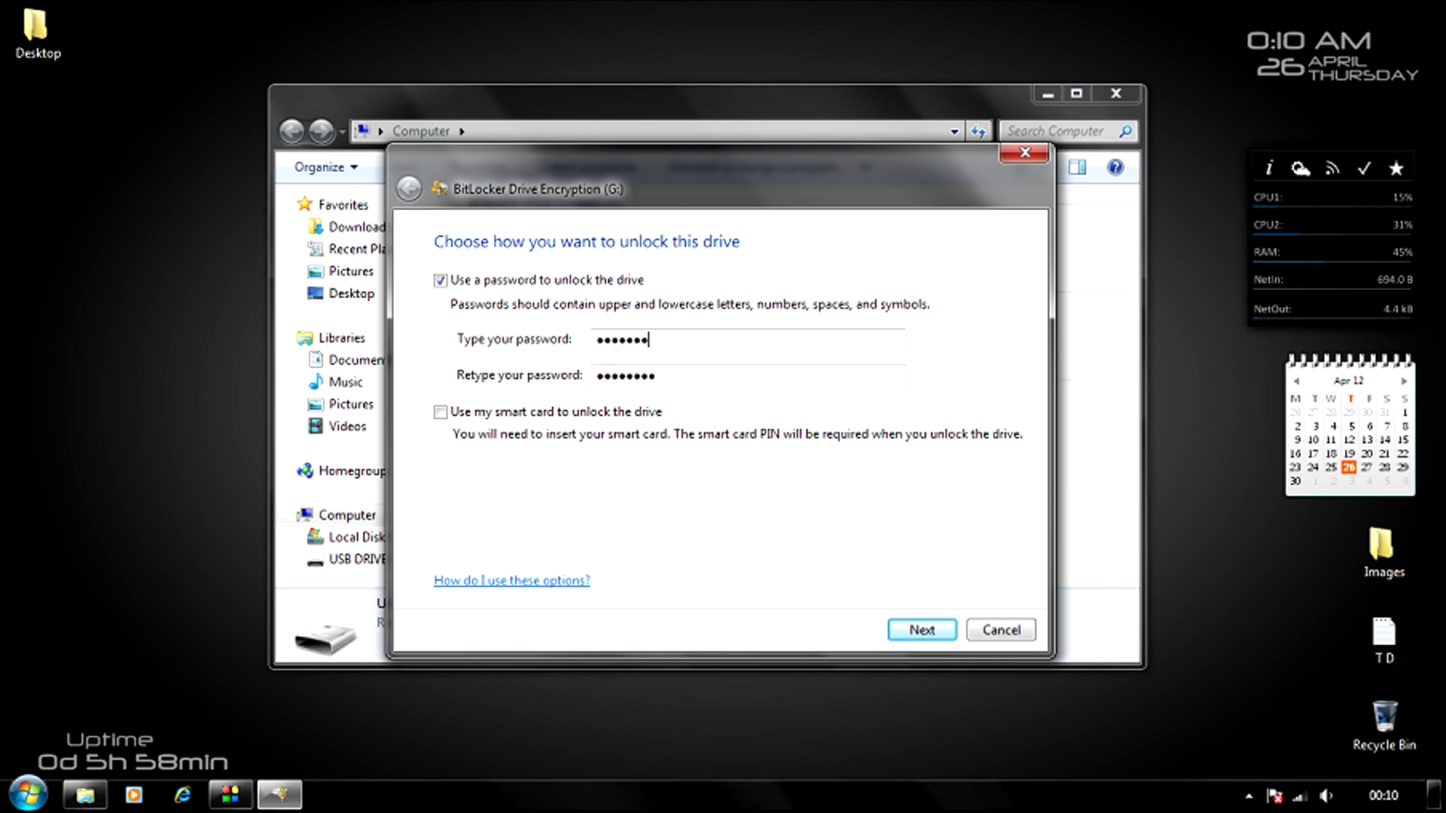
pyautogui.press('Tab')
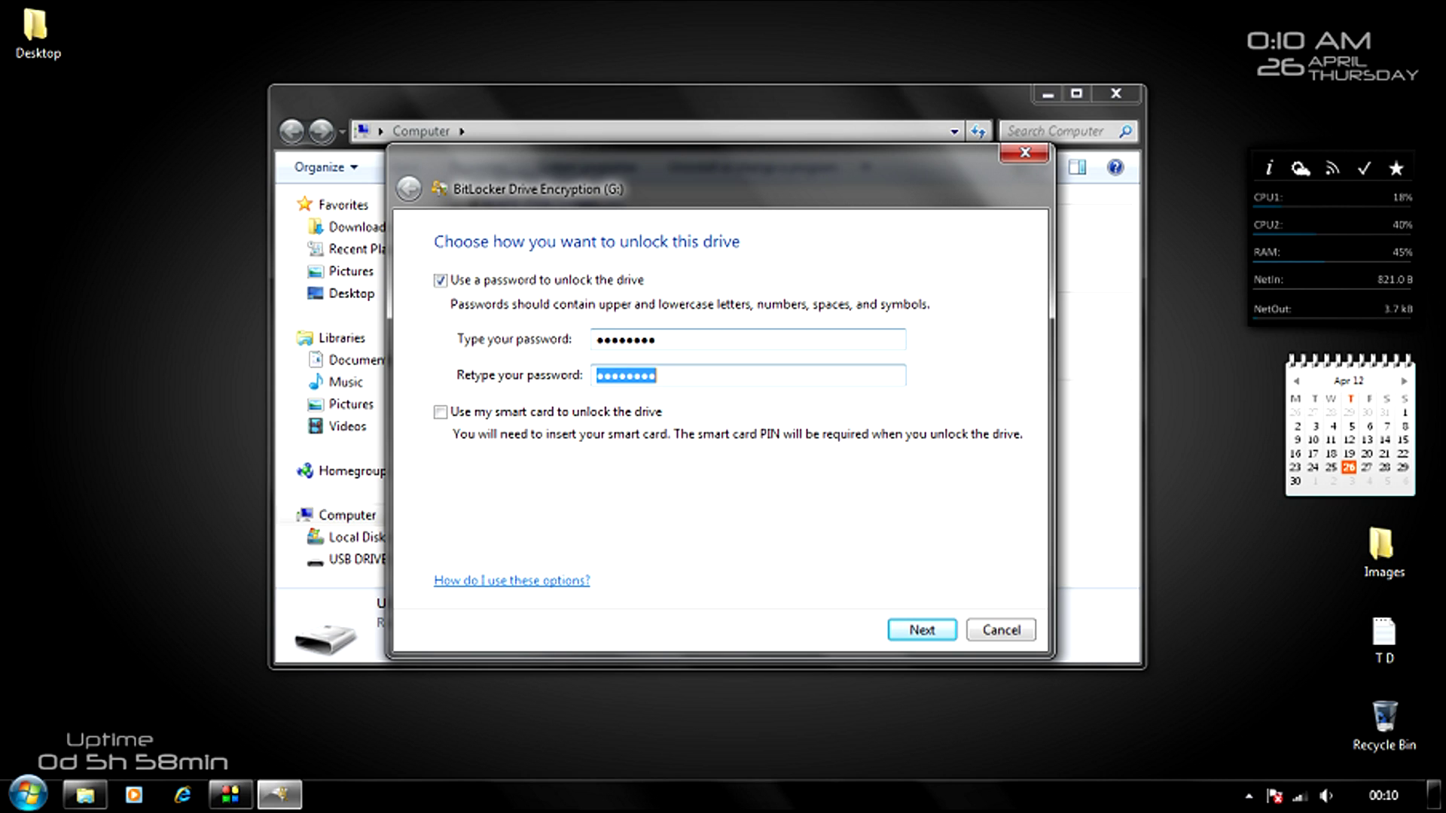
pyautogui.write('passwo')
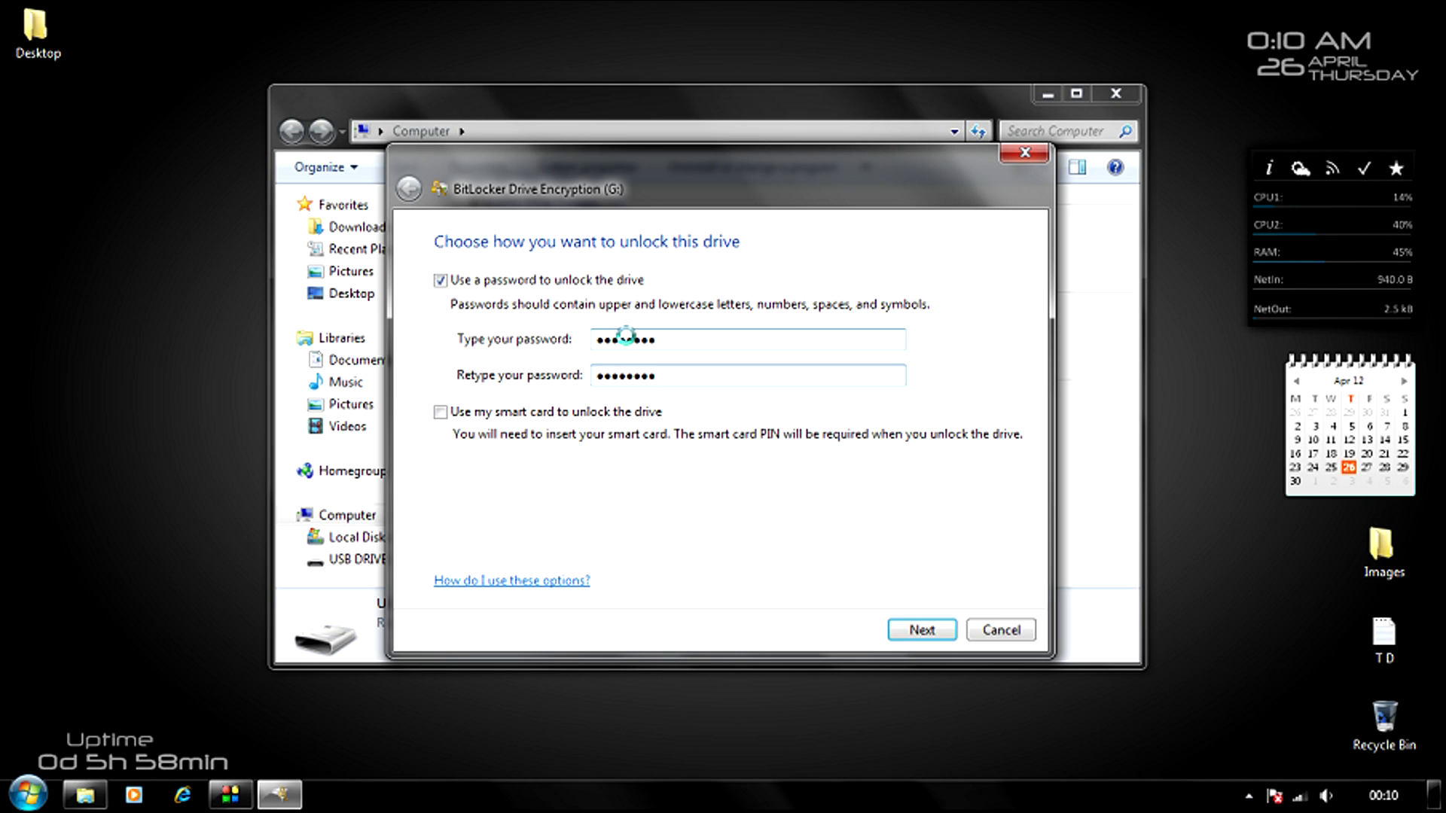
pyautogui.press('Return')
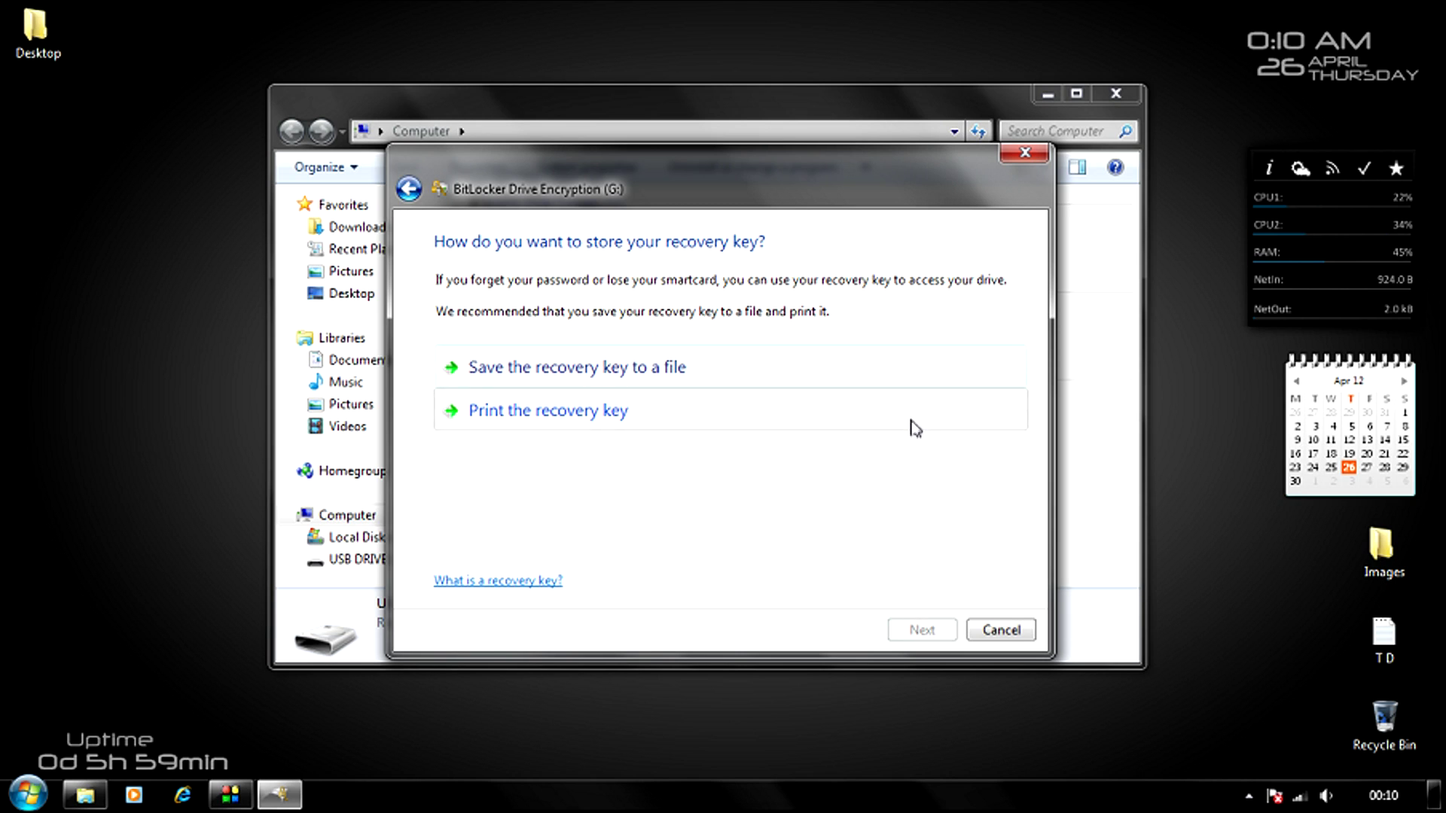
# Save the BitLocker recovery key as a file on the Desktop and open it in Notepad.
pyautogui.click(538, 375)
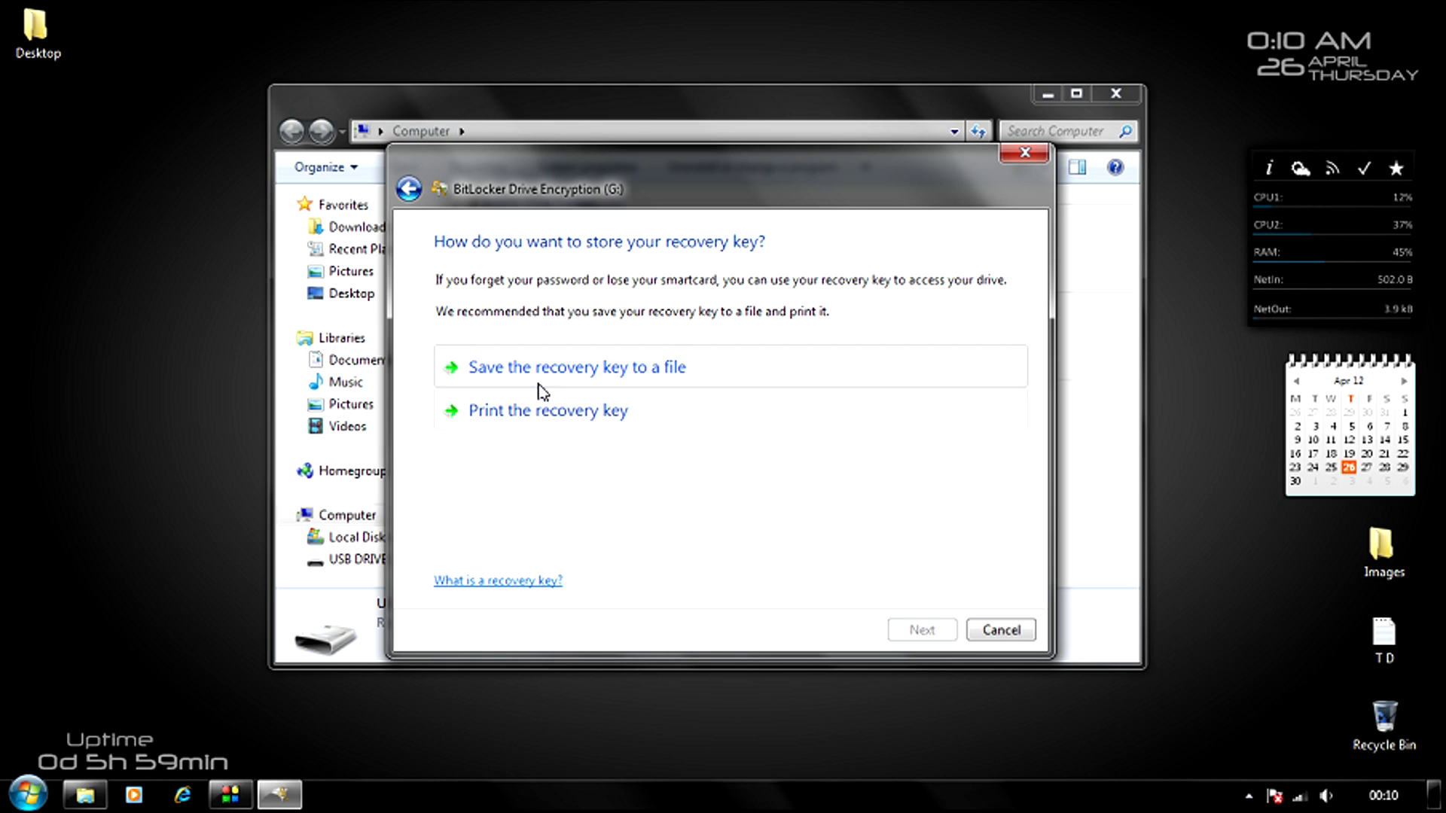
pyautogui.click(540, 379)
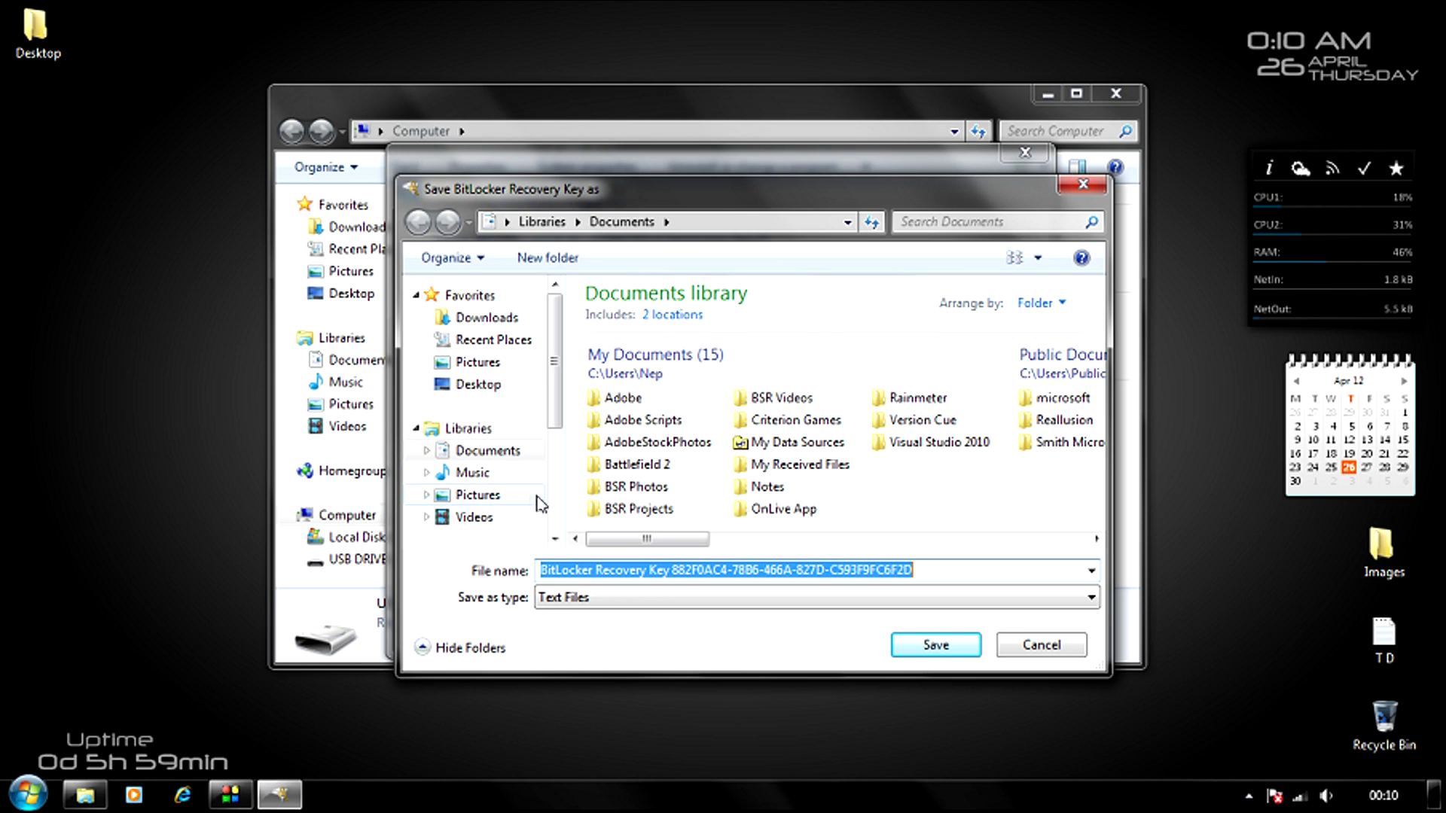
pyautogui.click(482, 388)
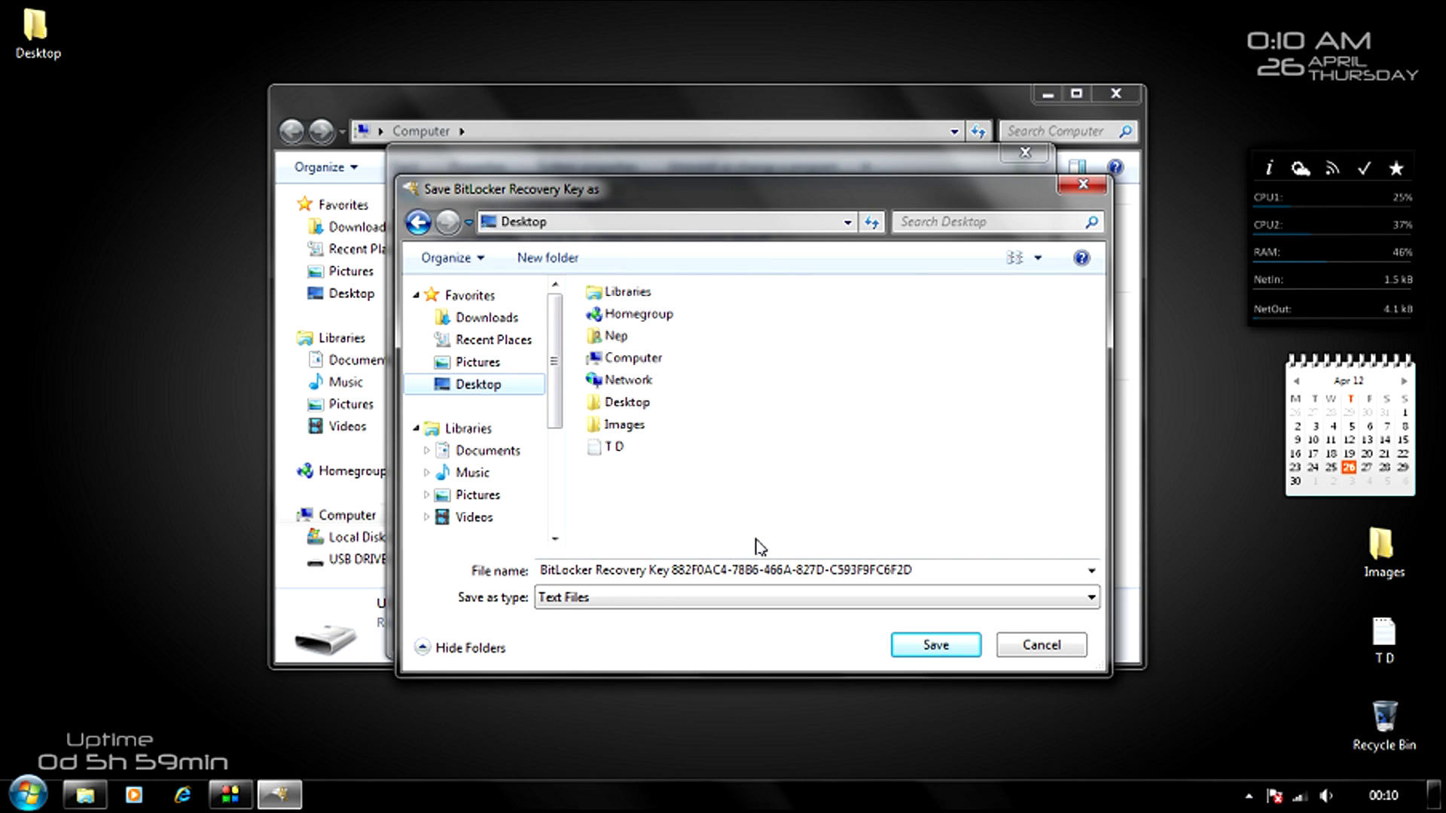
pyautogui.click(938, 651)
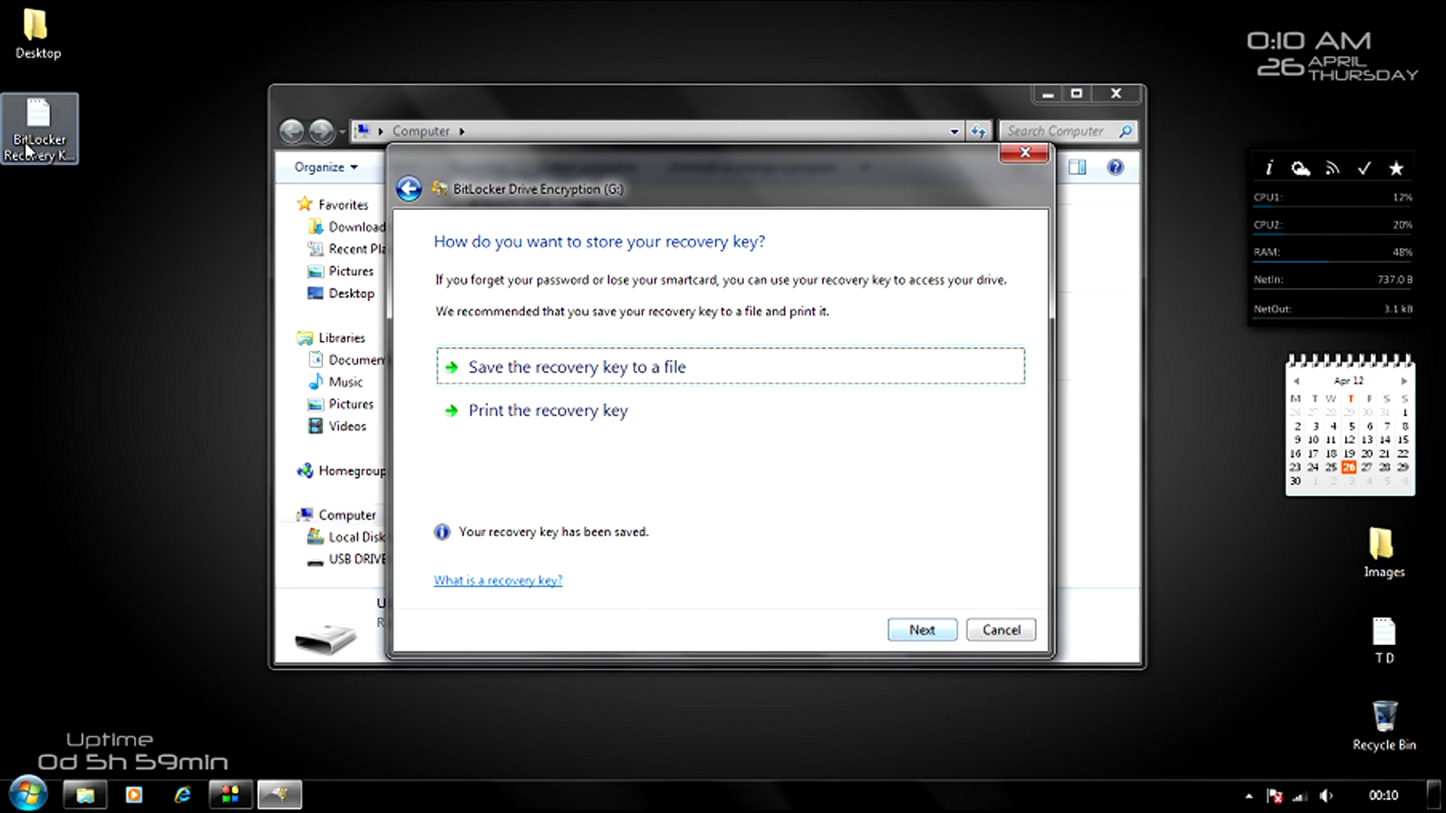
pyautogui.doubleClick(39, 126)
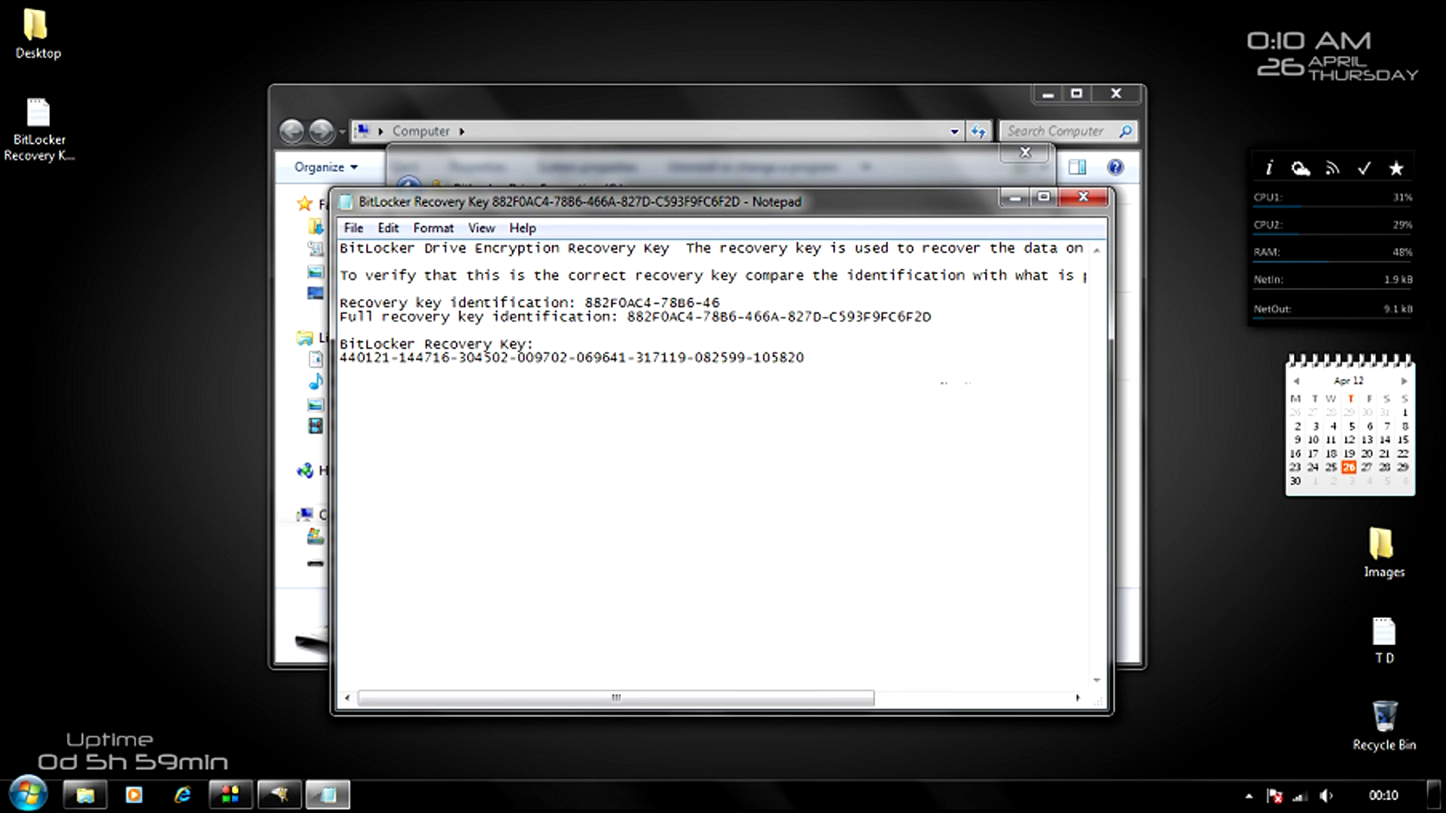
pyautogui.moveTo(859, 377); pyautogui.dragTo(893, 413)
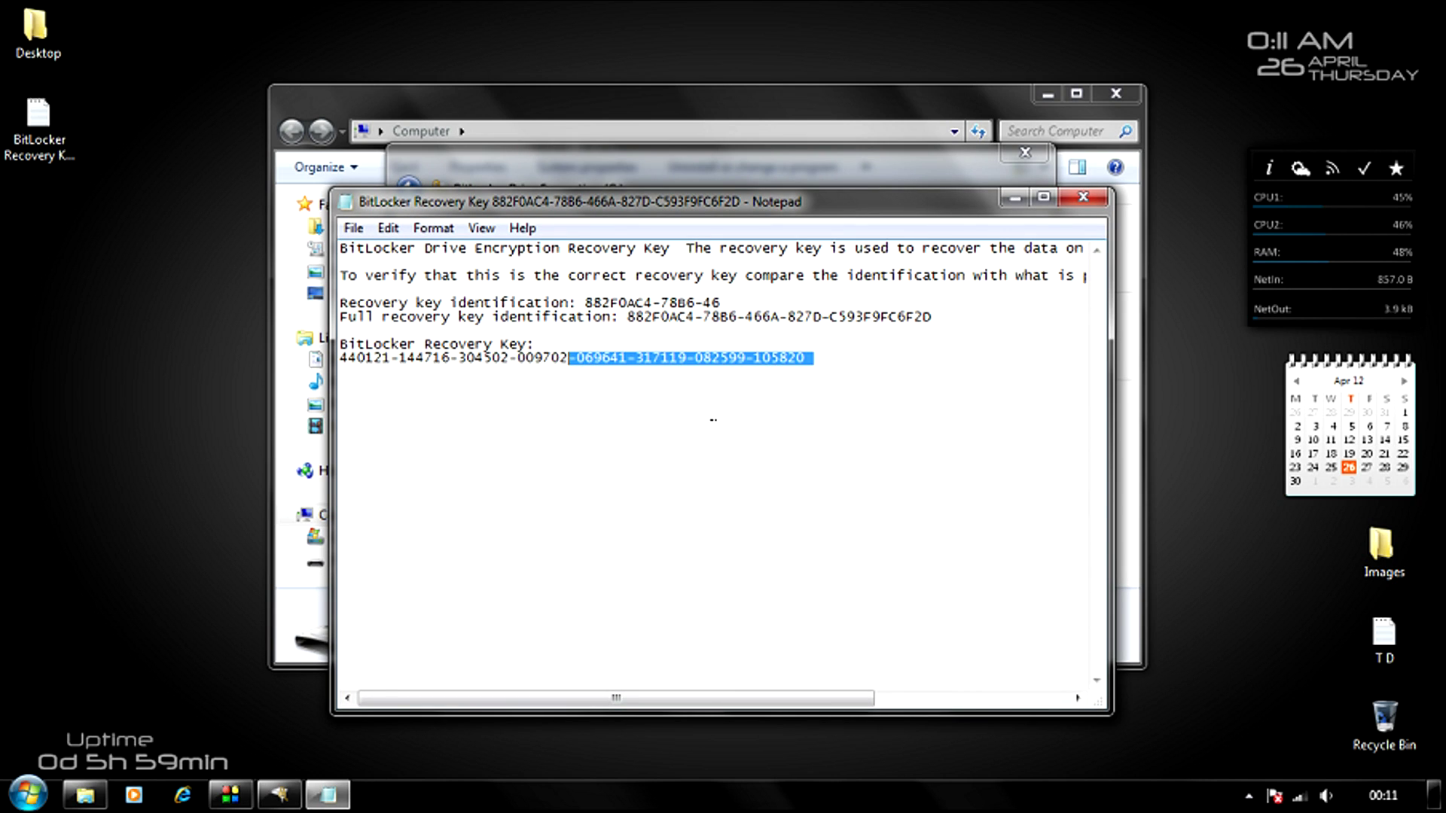
pyautogui.click(1080, 201)
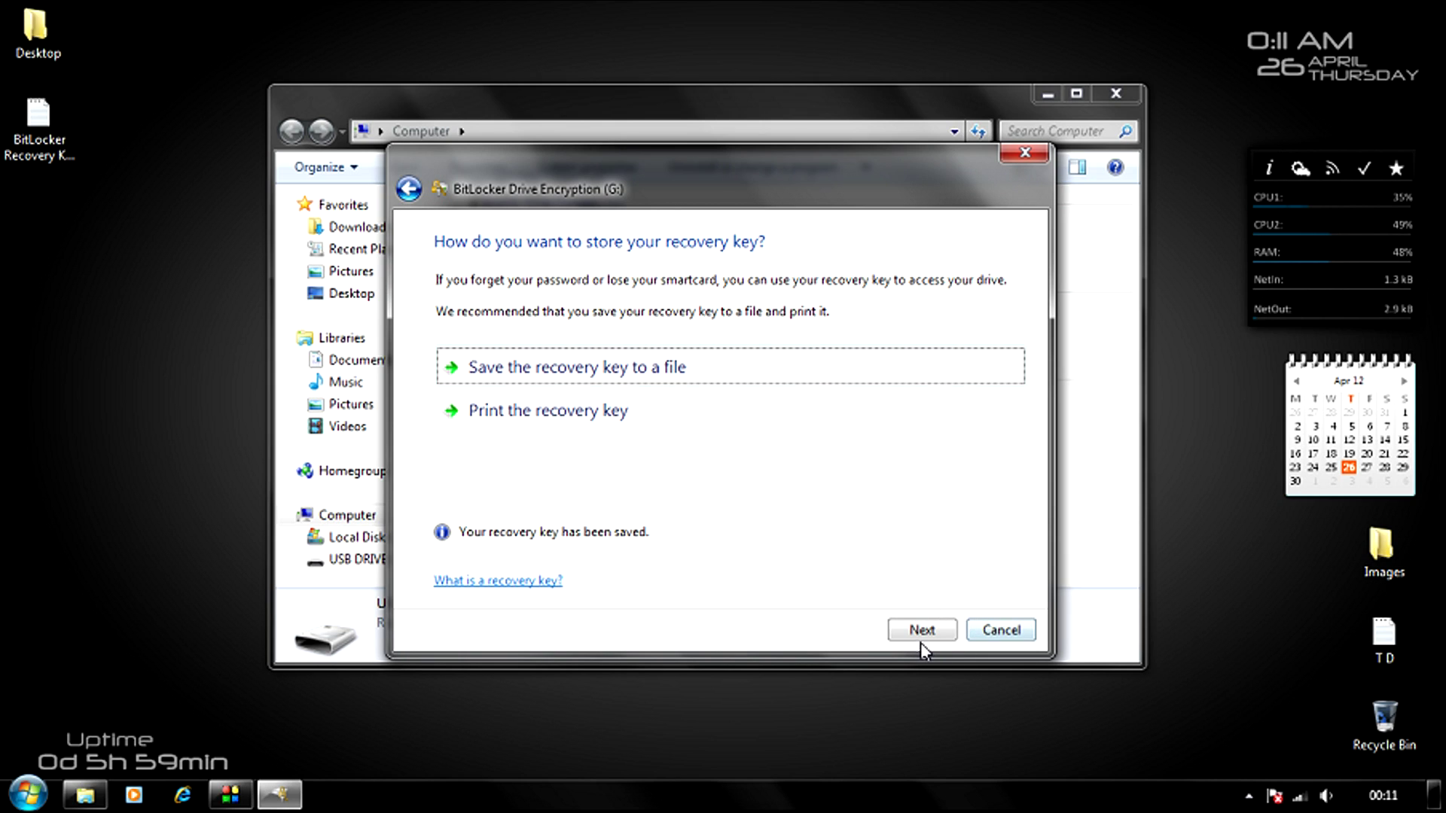
# Start encrypting G:, dismiss the completion notice, and confirm the drive is empty.
pyautogui.click(921, 633)
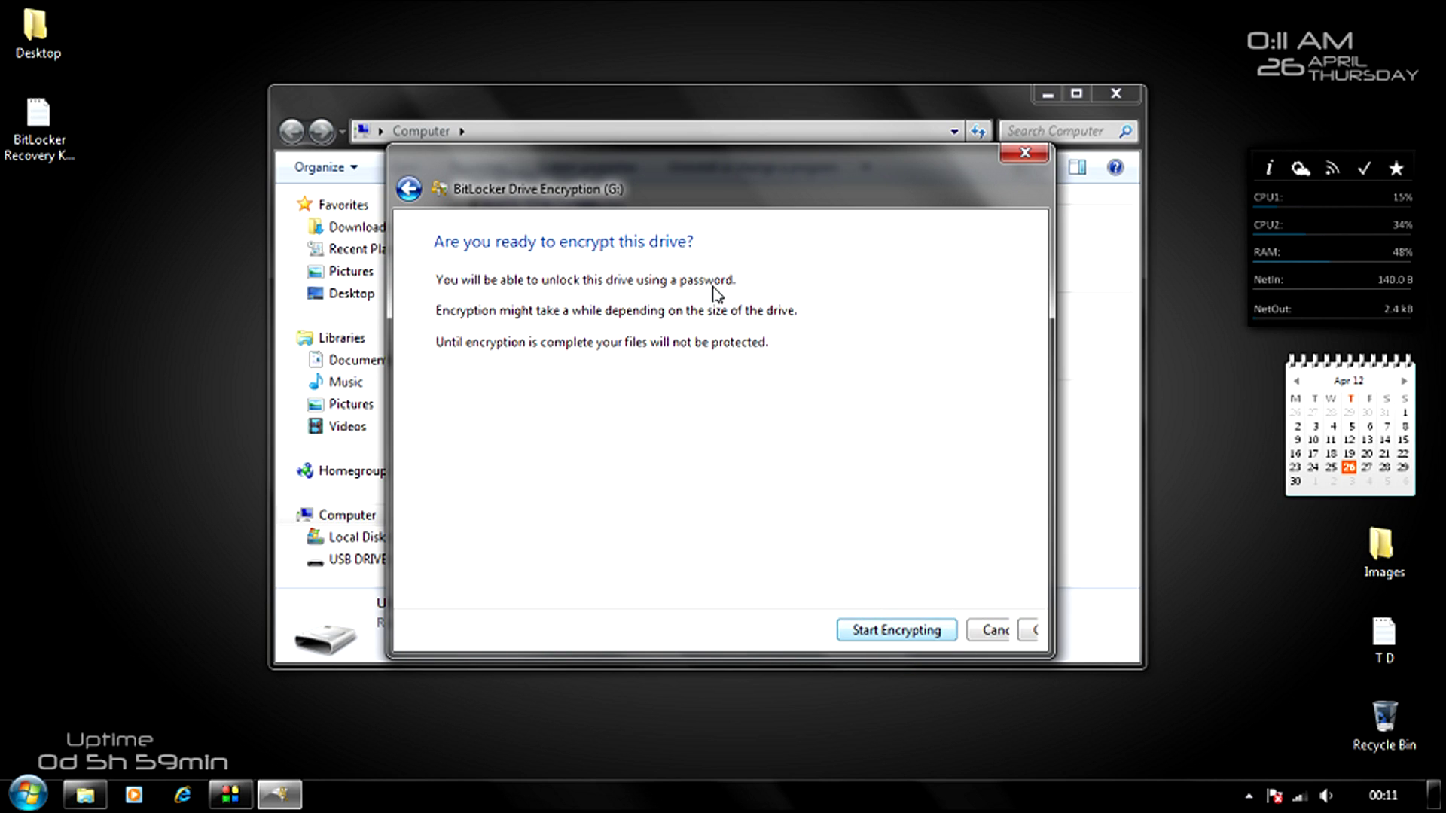
pyautogui.click(861, 640)
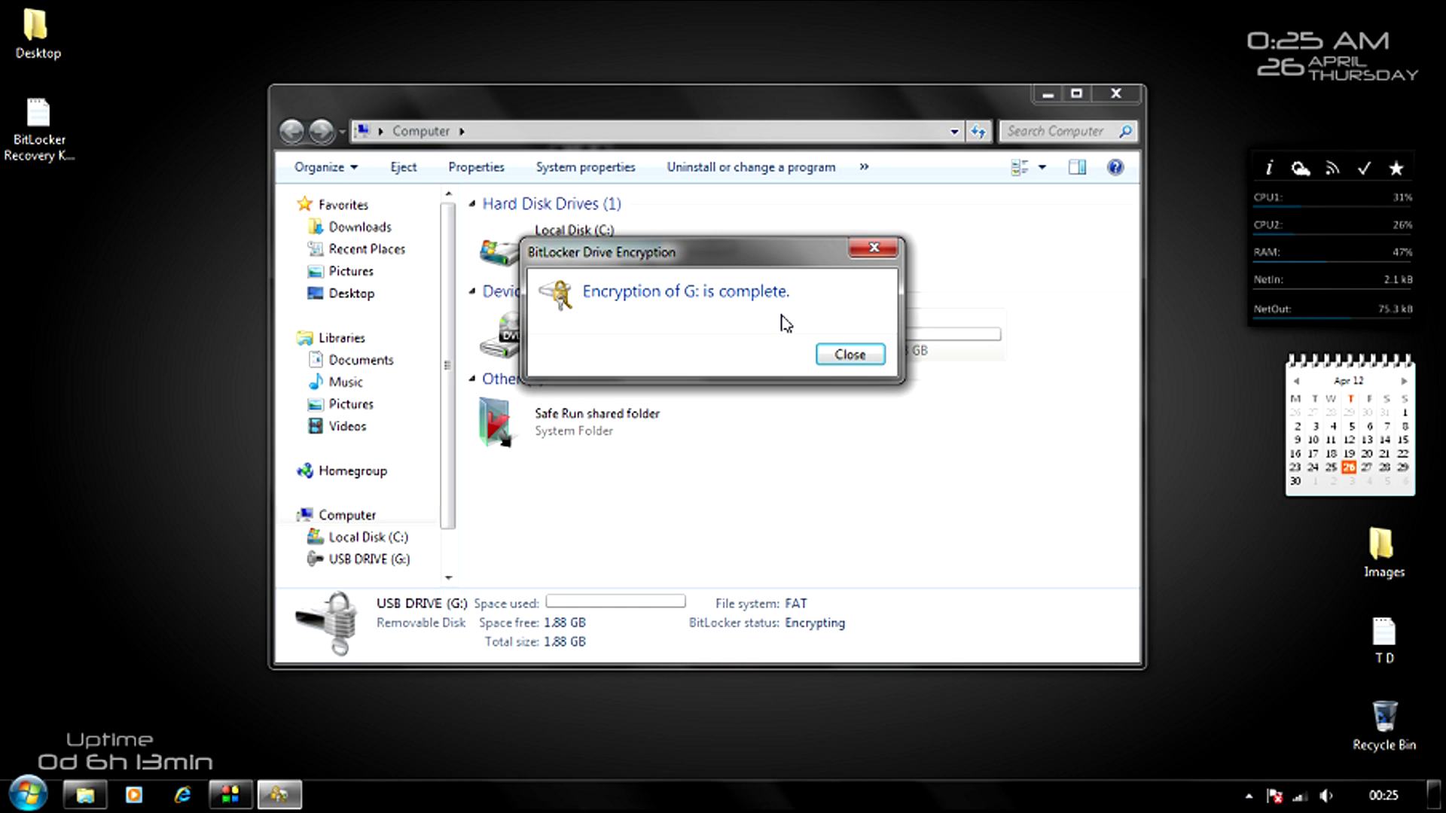
pyautogui.click(850, 357)
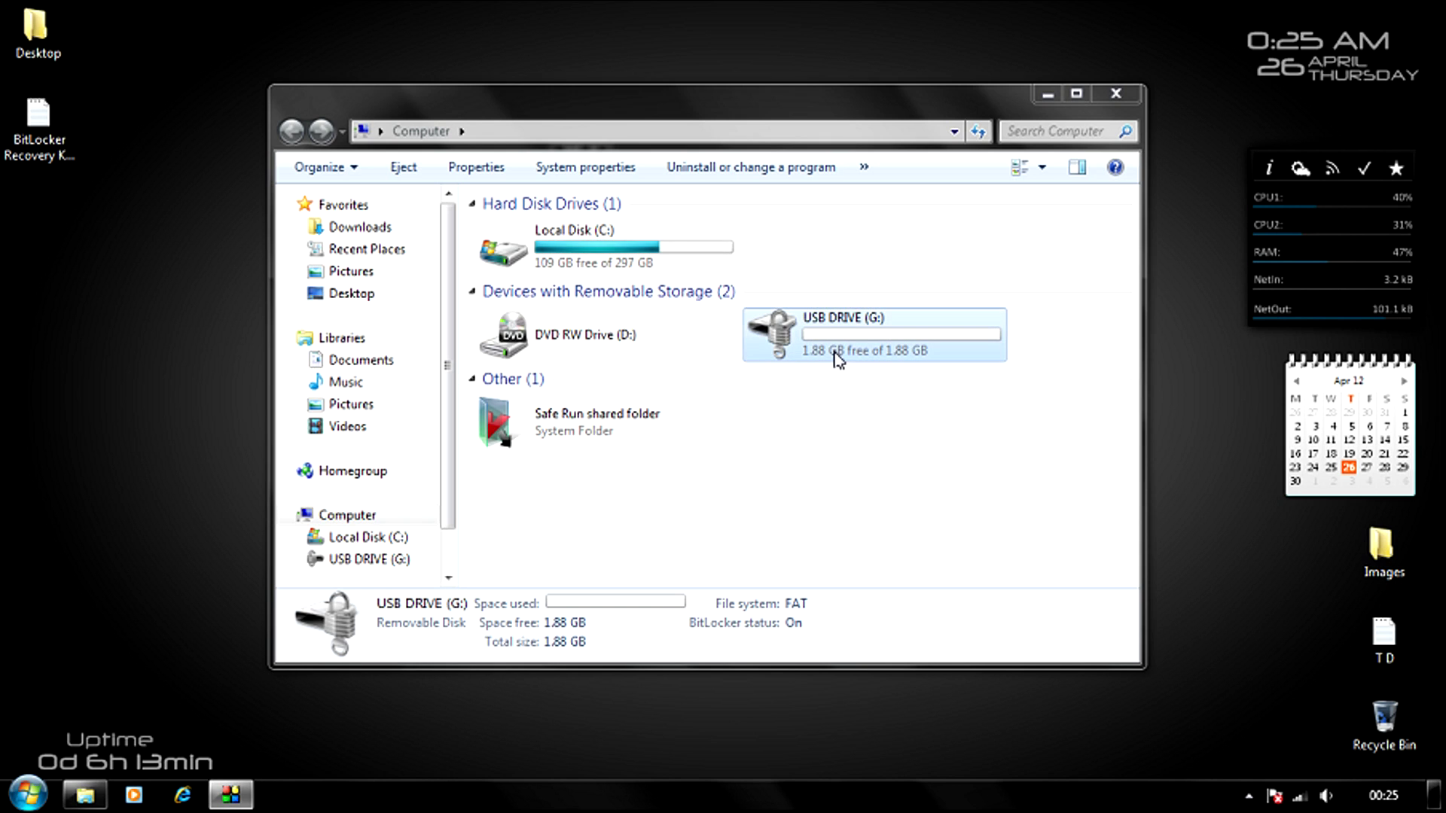
pyautogui.doubleClick(836, 357)
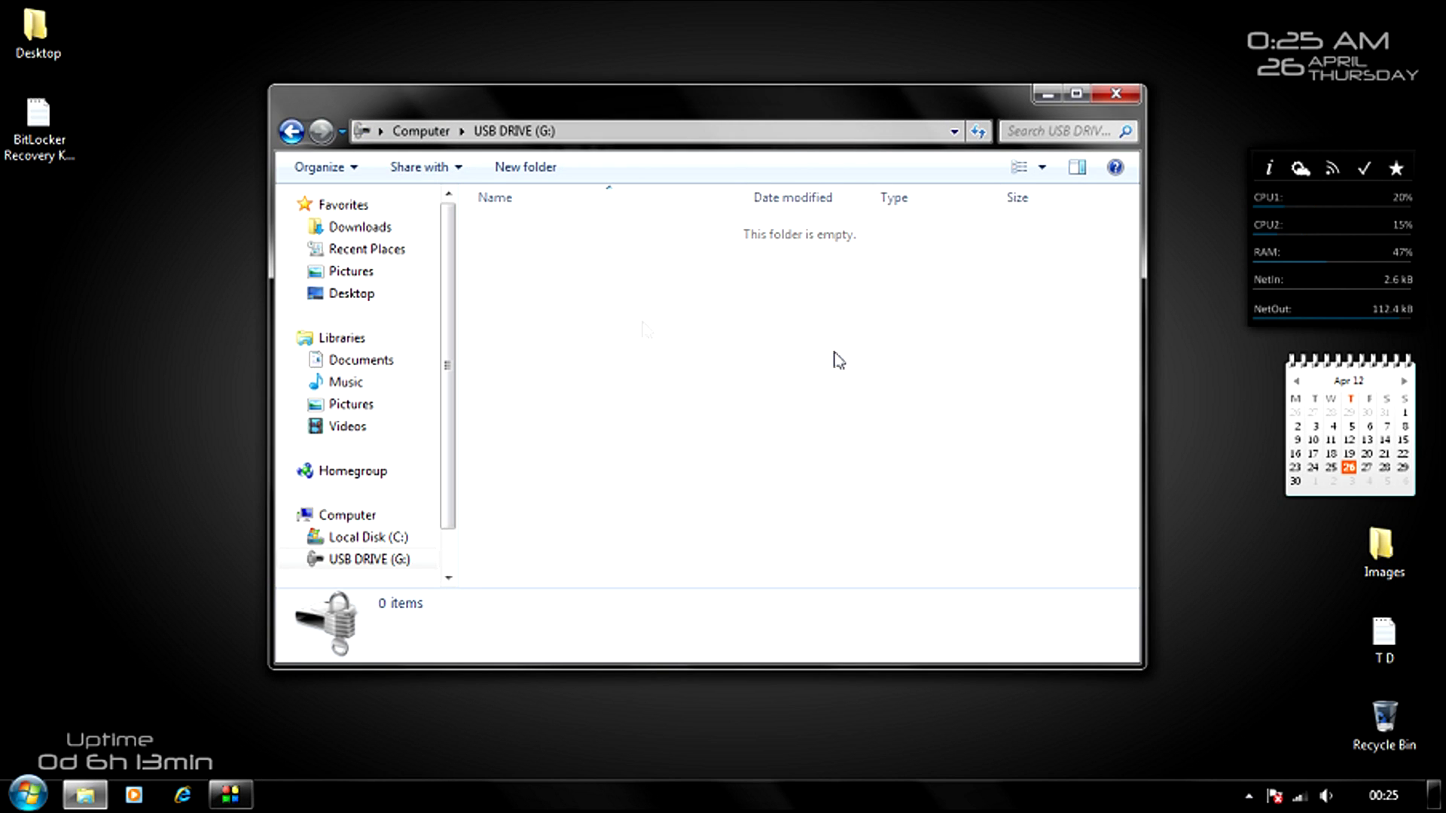
pyautogui.click(292, 133)
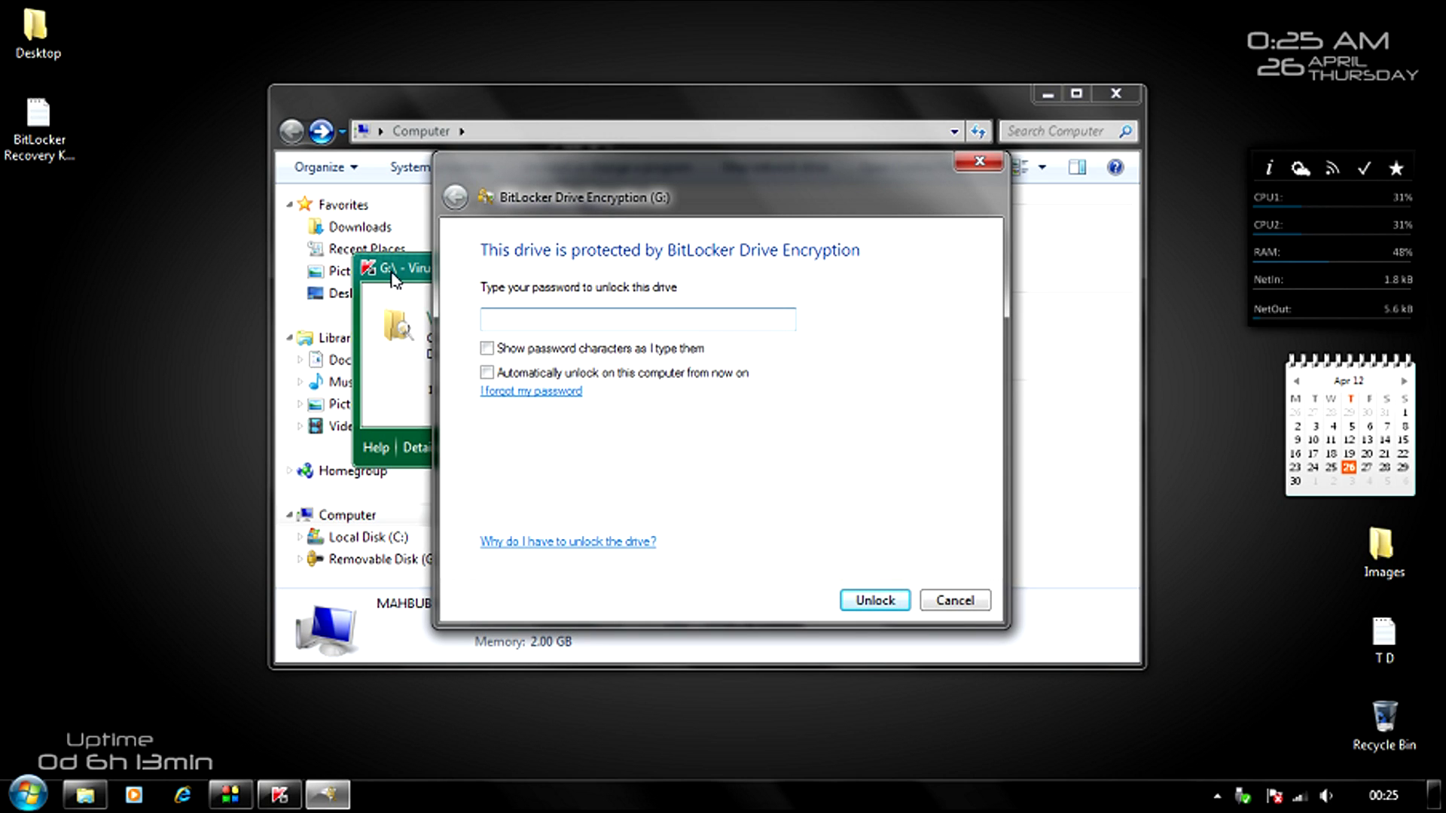
# Close the virus scan window, then unlock G: with the correct password after a failed attempt.
pyautogui.click(396, 280)
pyautogui.click(802, 448)
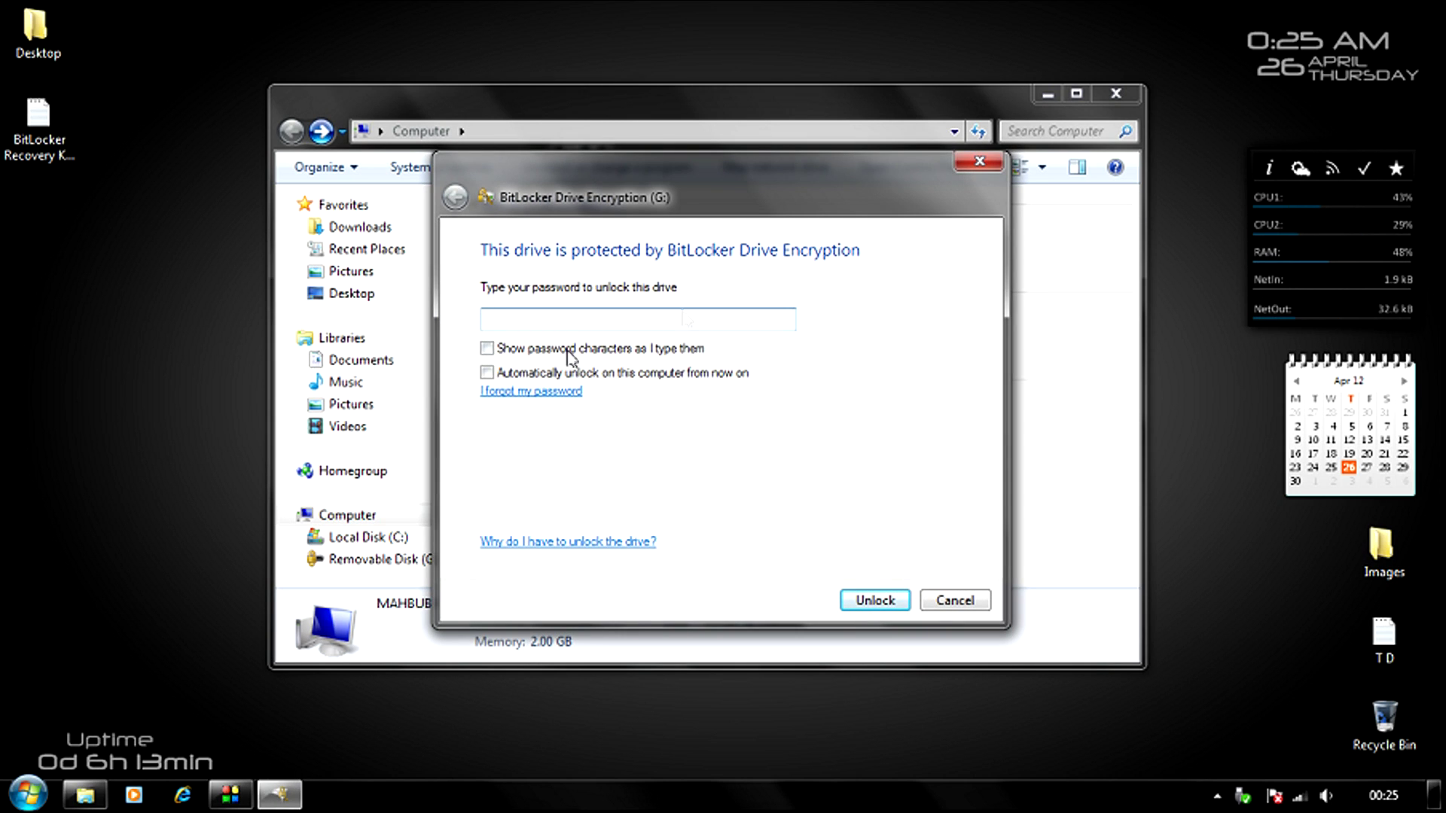
pyautogui.click(954, 603)
pyautogui.doubleClick(820, 342)
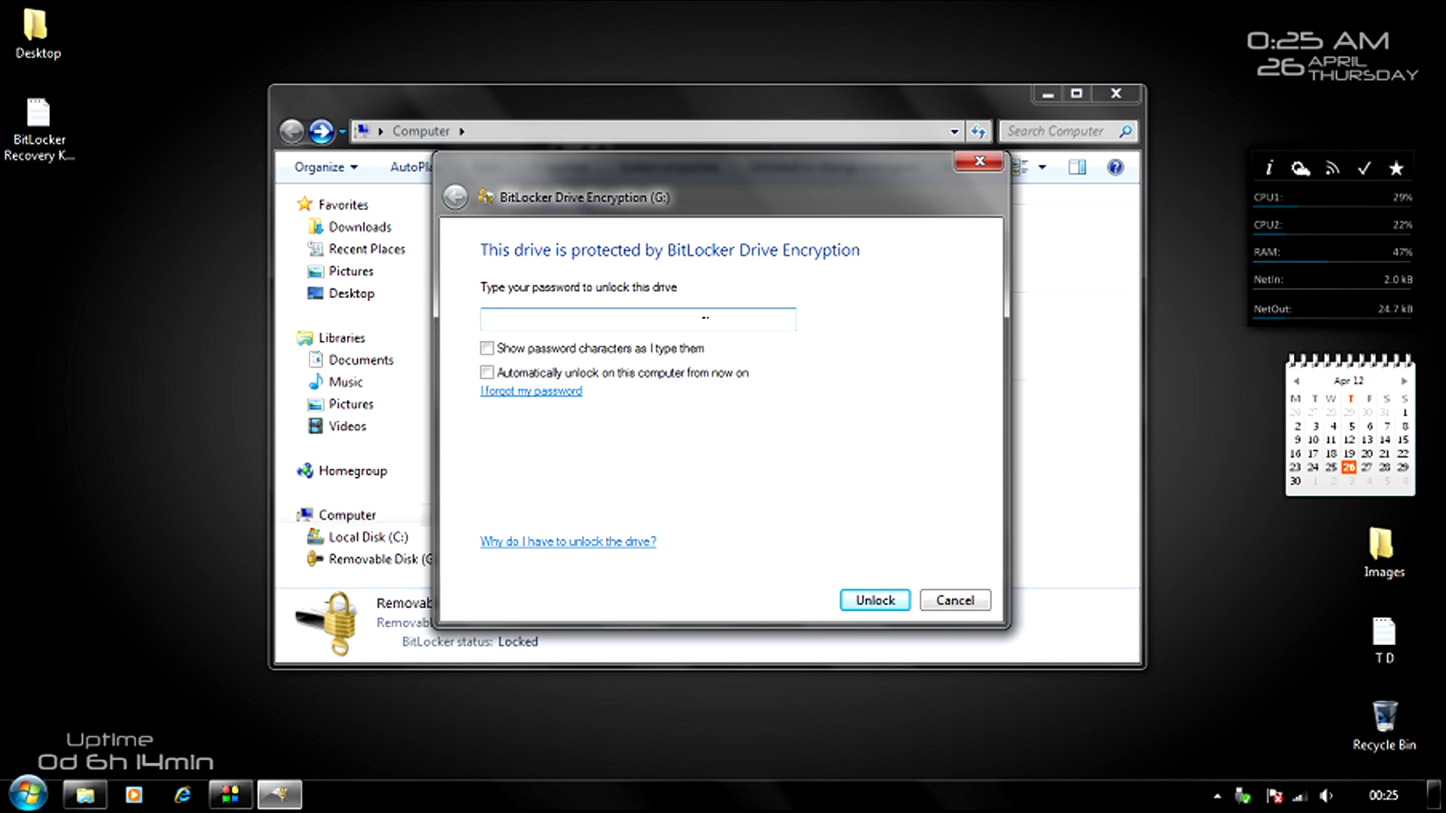
pyautogui.write('a')
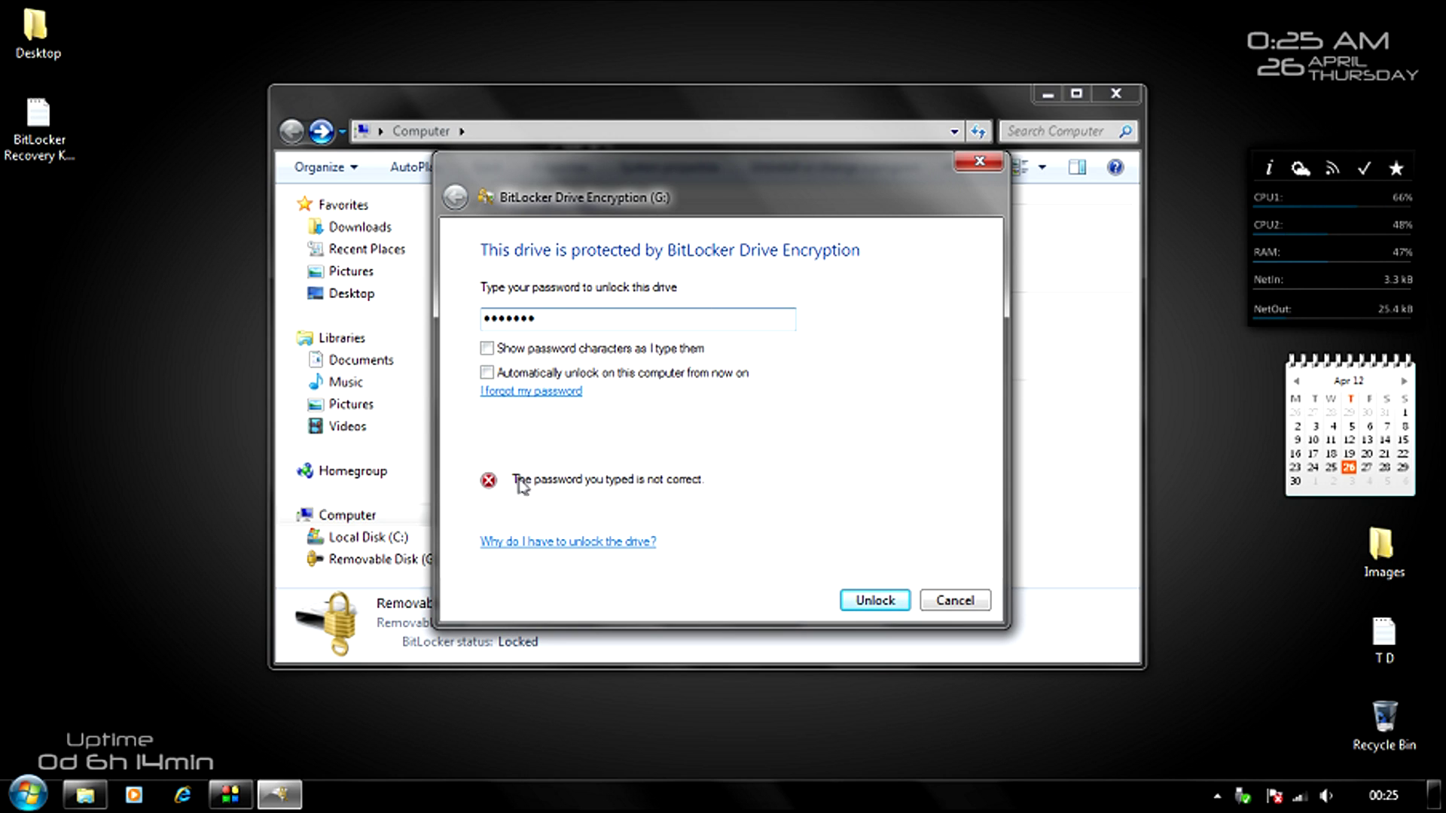
pyautogui.doubleClick(579, 325)
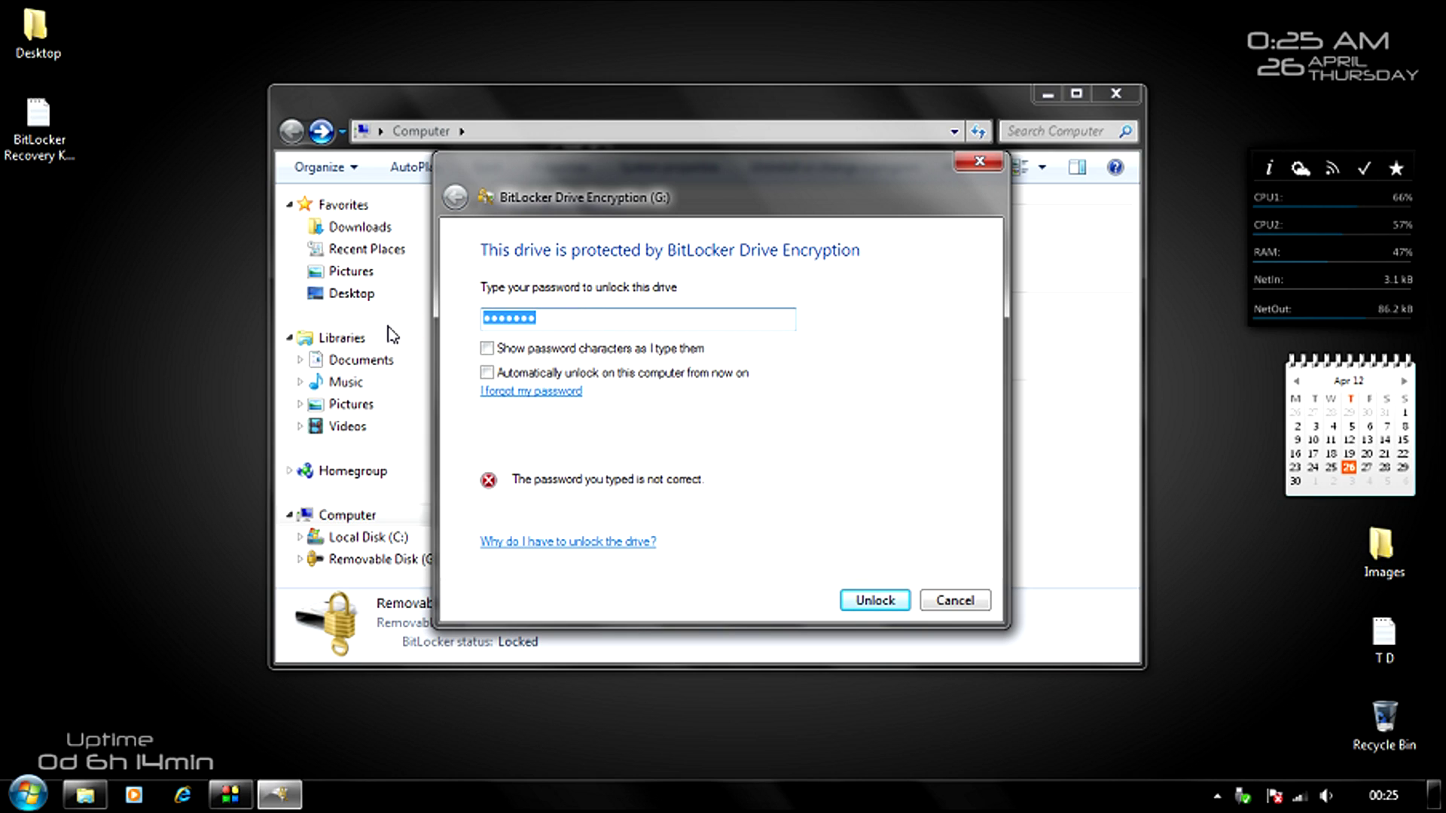
pyautogui.write('p')
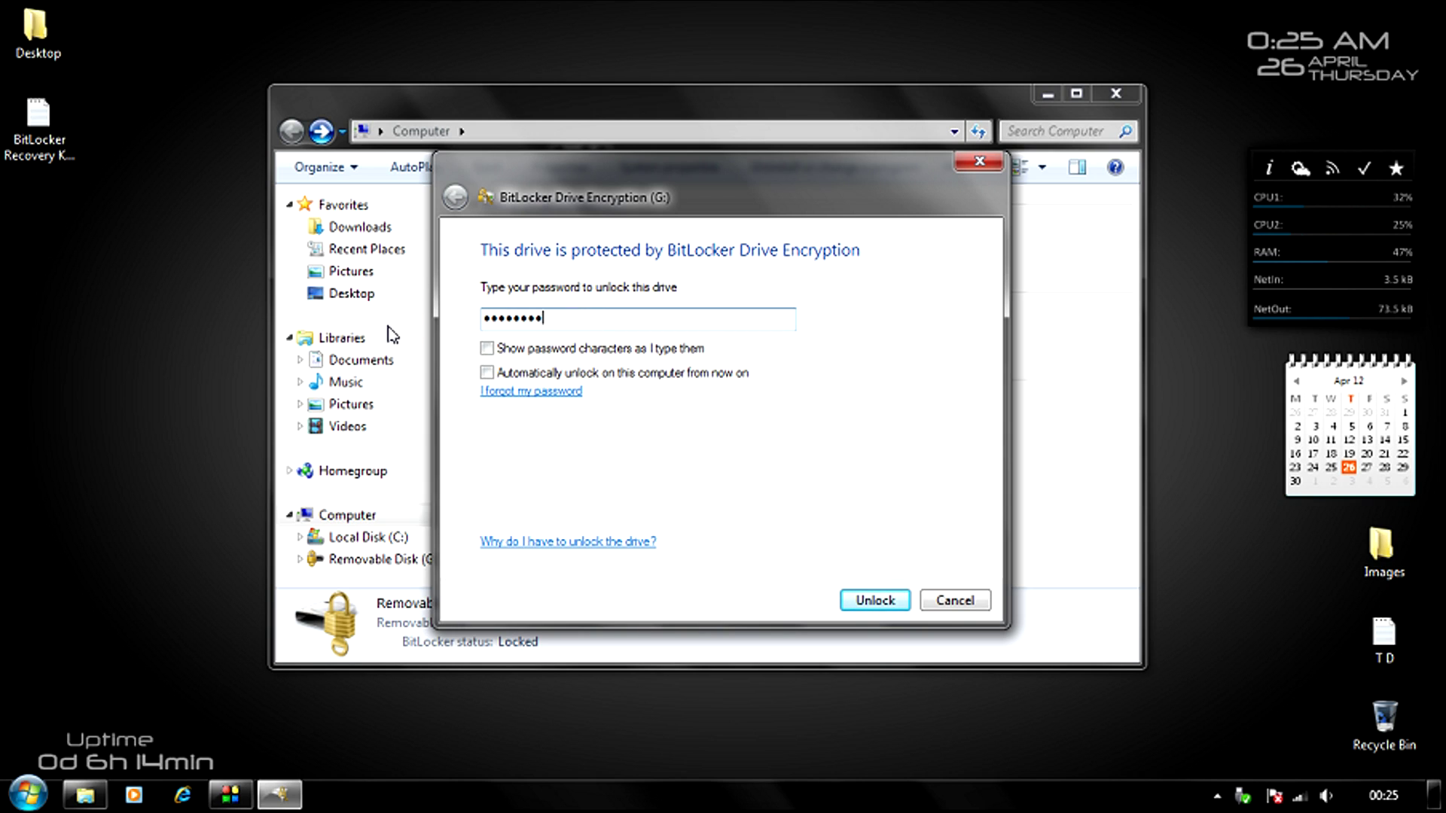
pyautogui.press('Return')
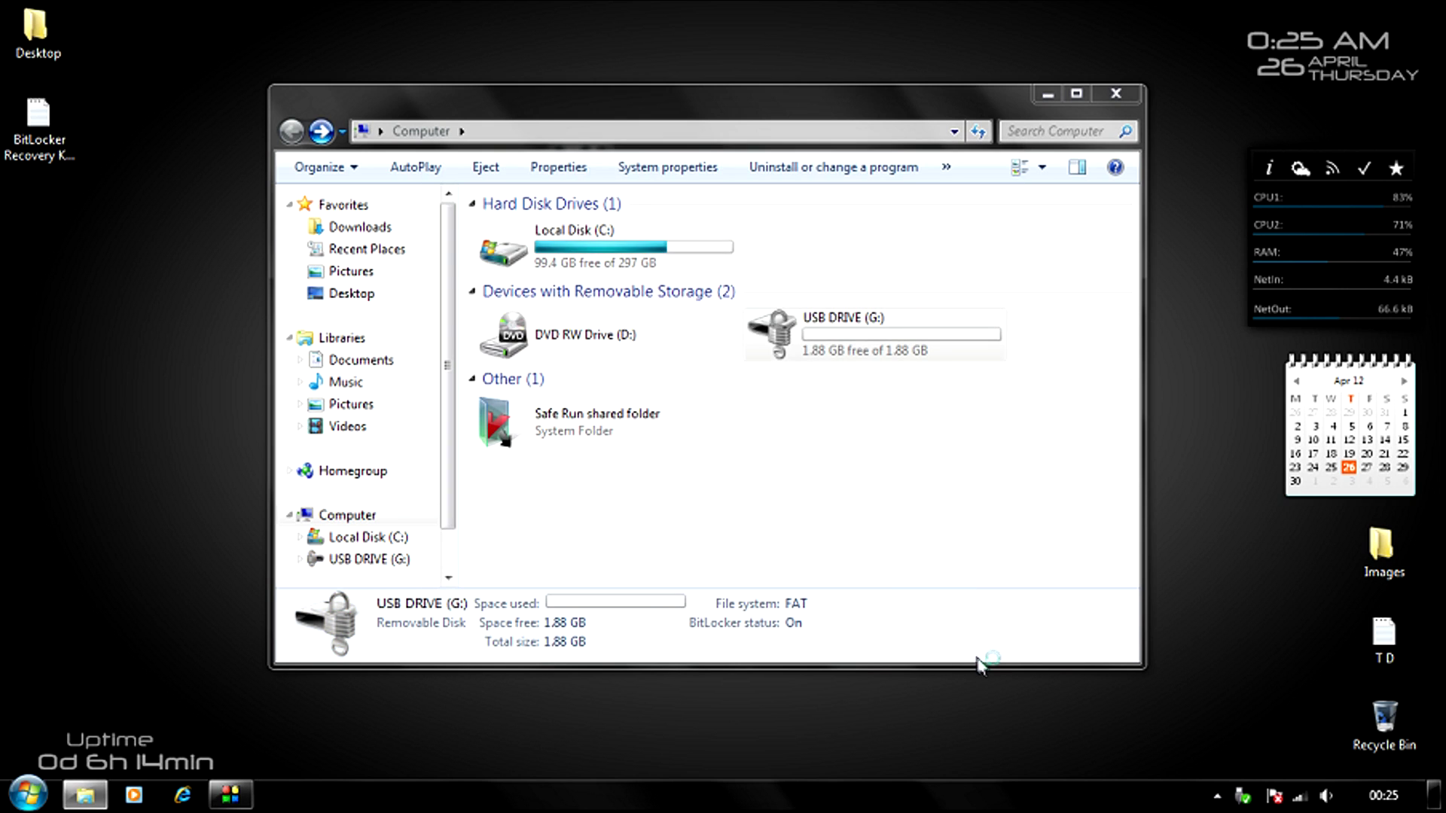
pyautogui.click(601, 257)
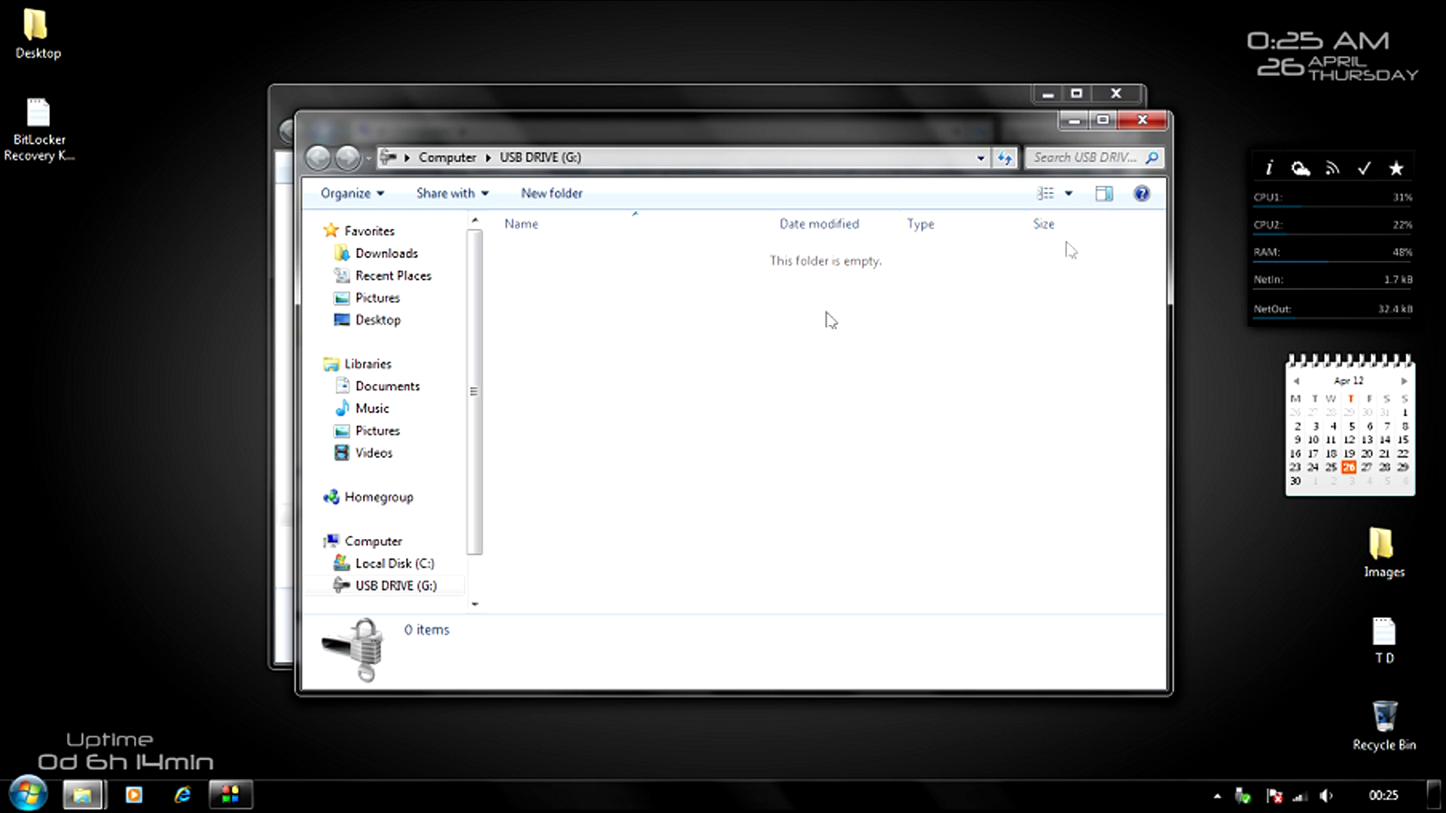
# Close the G: window, open Manage BitLocker's change-password page for G:, and cancel without changes.
pyautogui.click(1131, 125)
pyautogui.click(879, 490)
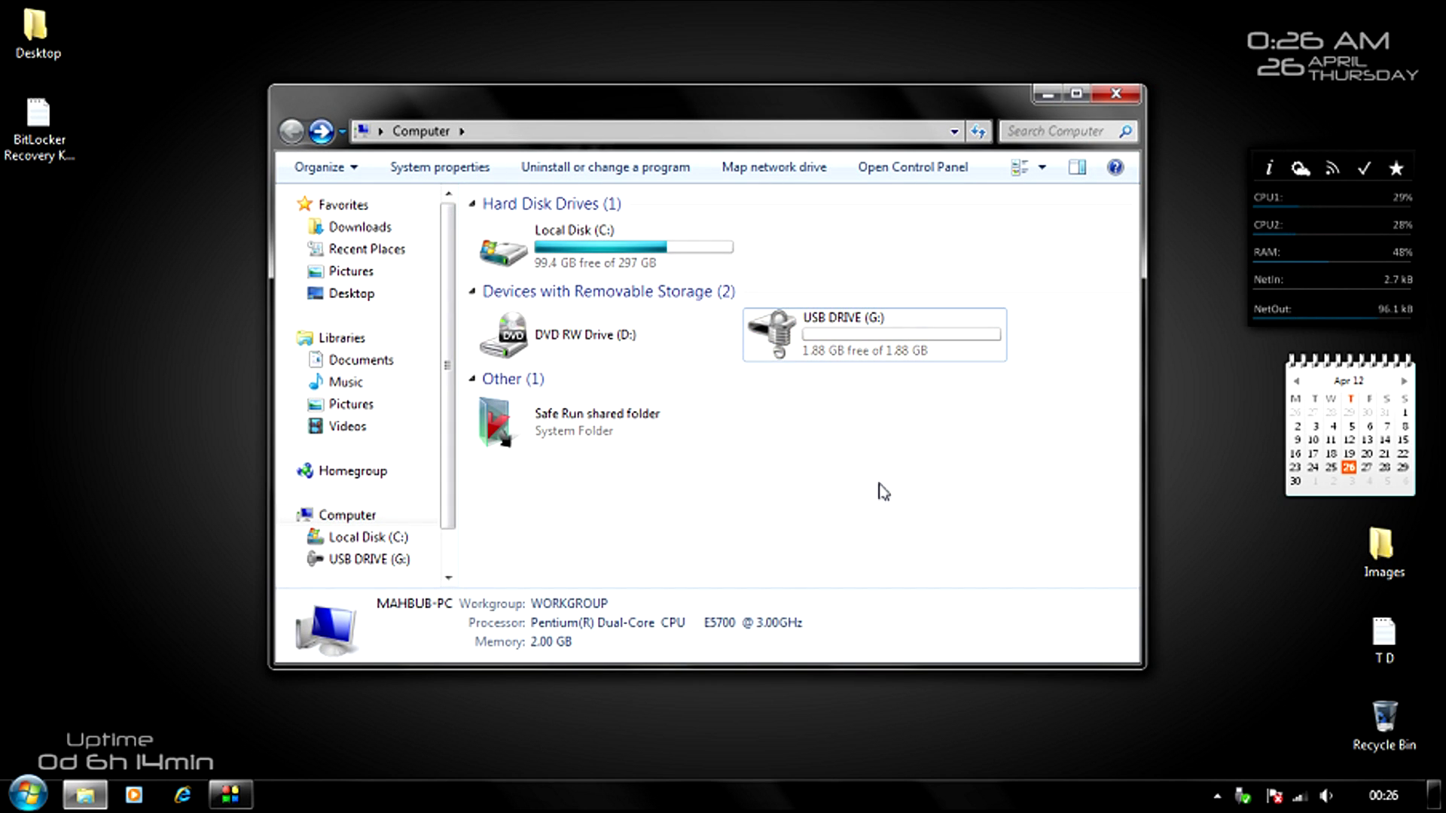
pyautogui.rightClick(850, 352)
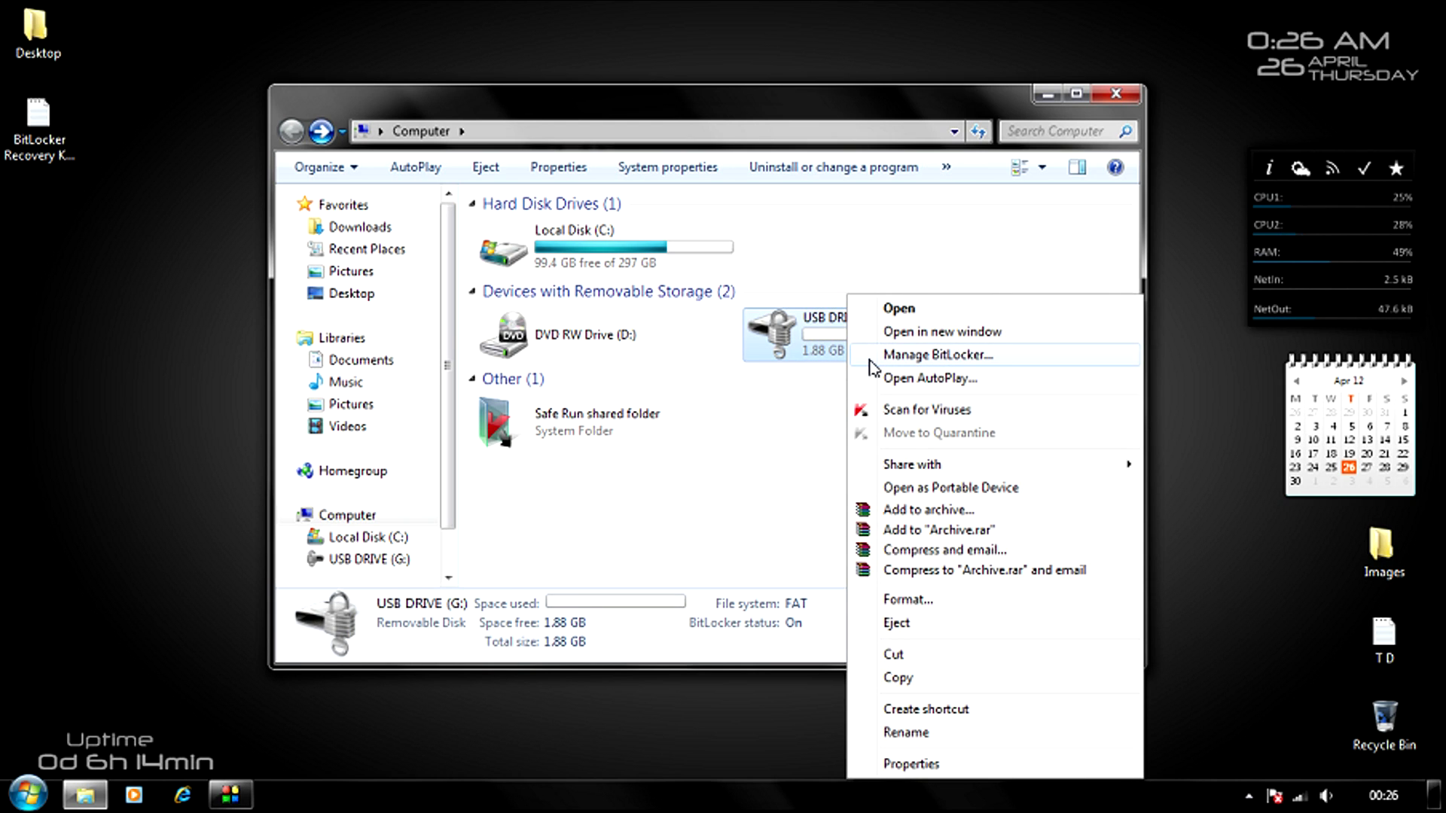
pyautogui.click(869, 356)
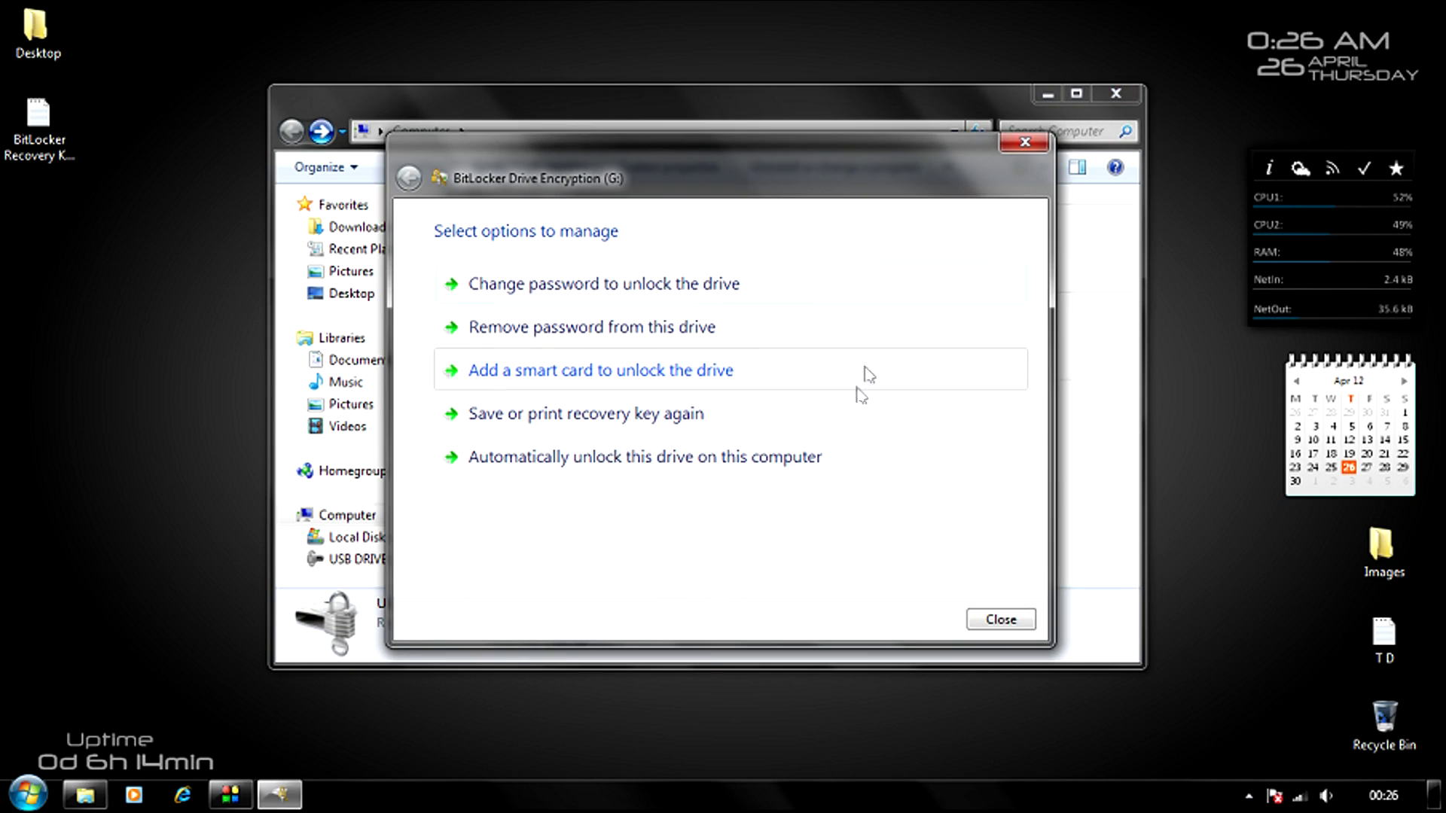
pyautogui.click(554, 290)
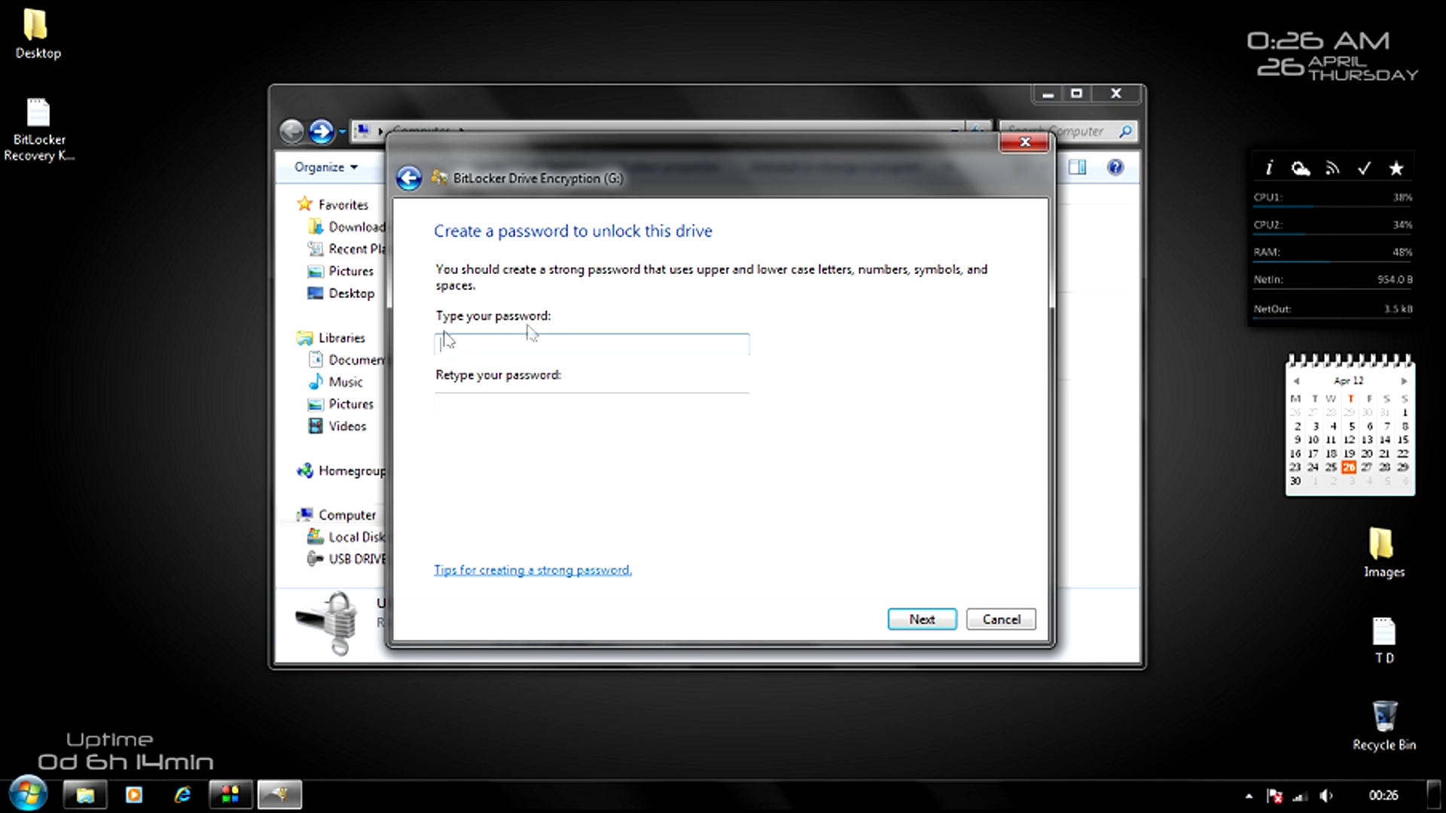
pyautogui.click(998, 622)
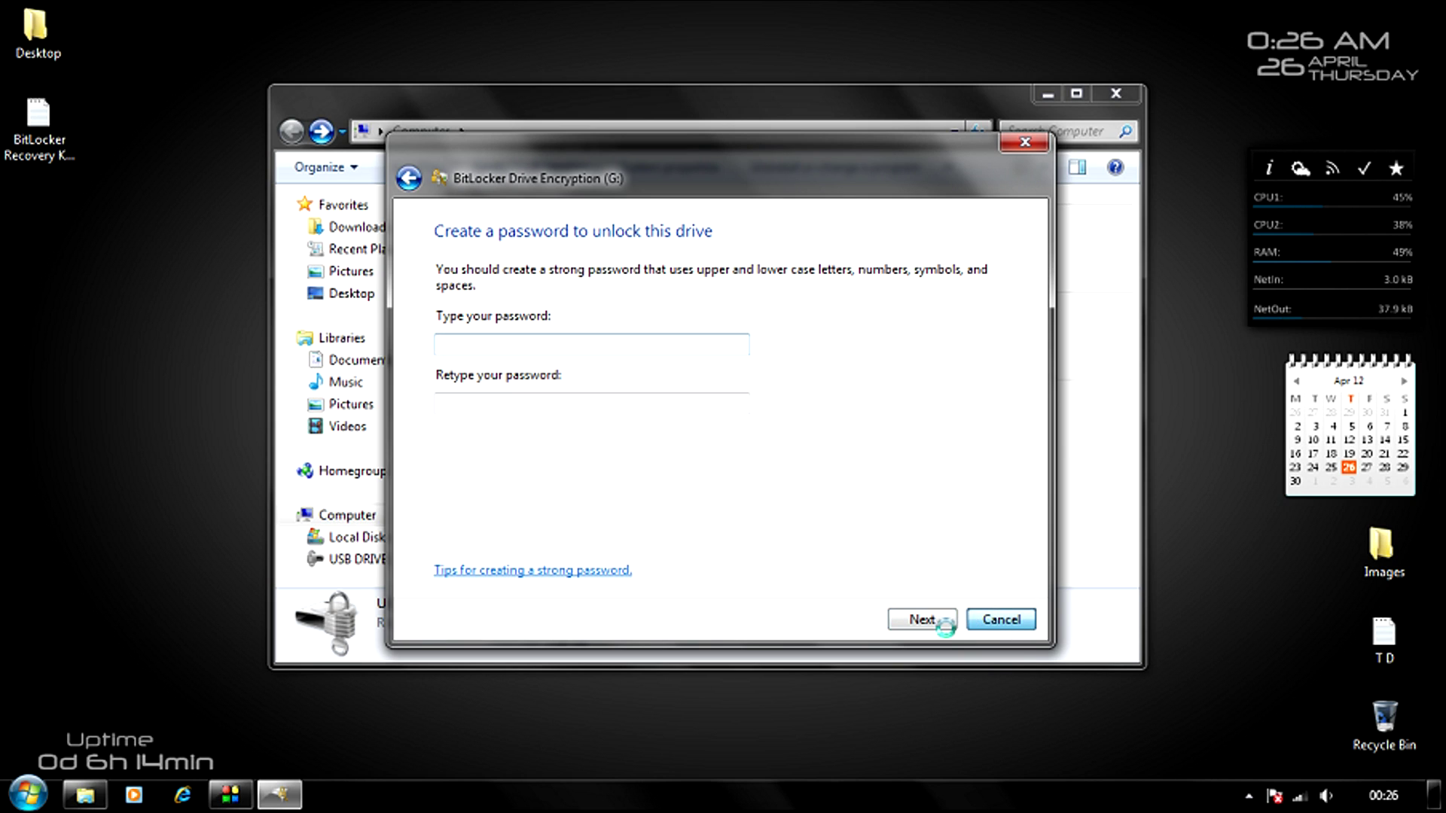
pyautogui.click(921, 546)
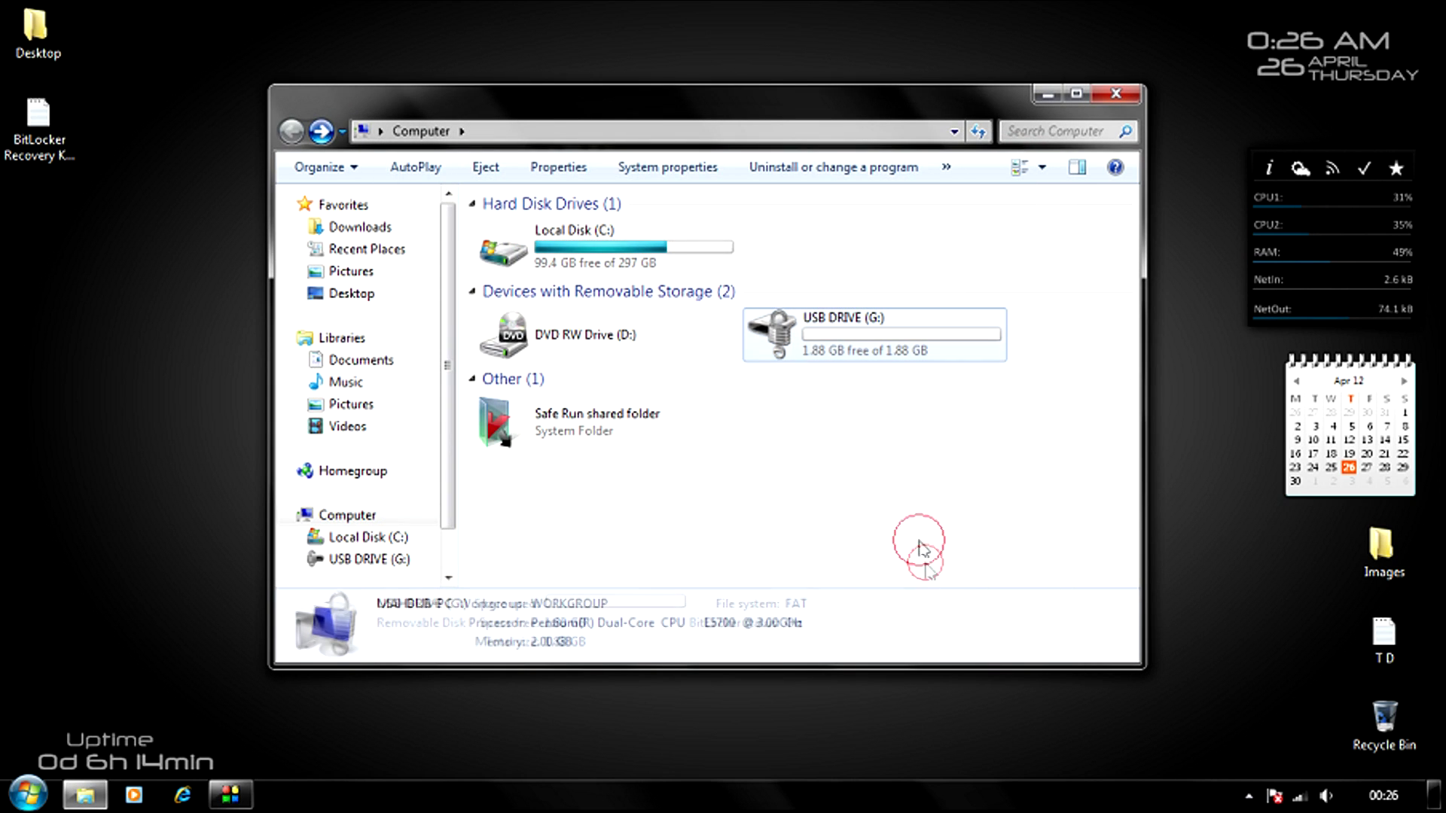
pyautogui.click(818, 337)
# Format G:, accept the data-erase warning, and close the Format window when complete.
pyautogui.rightClick(815, 332)
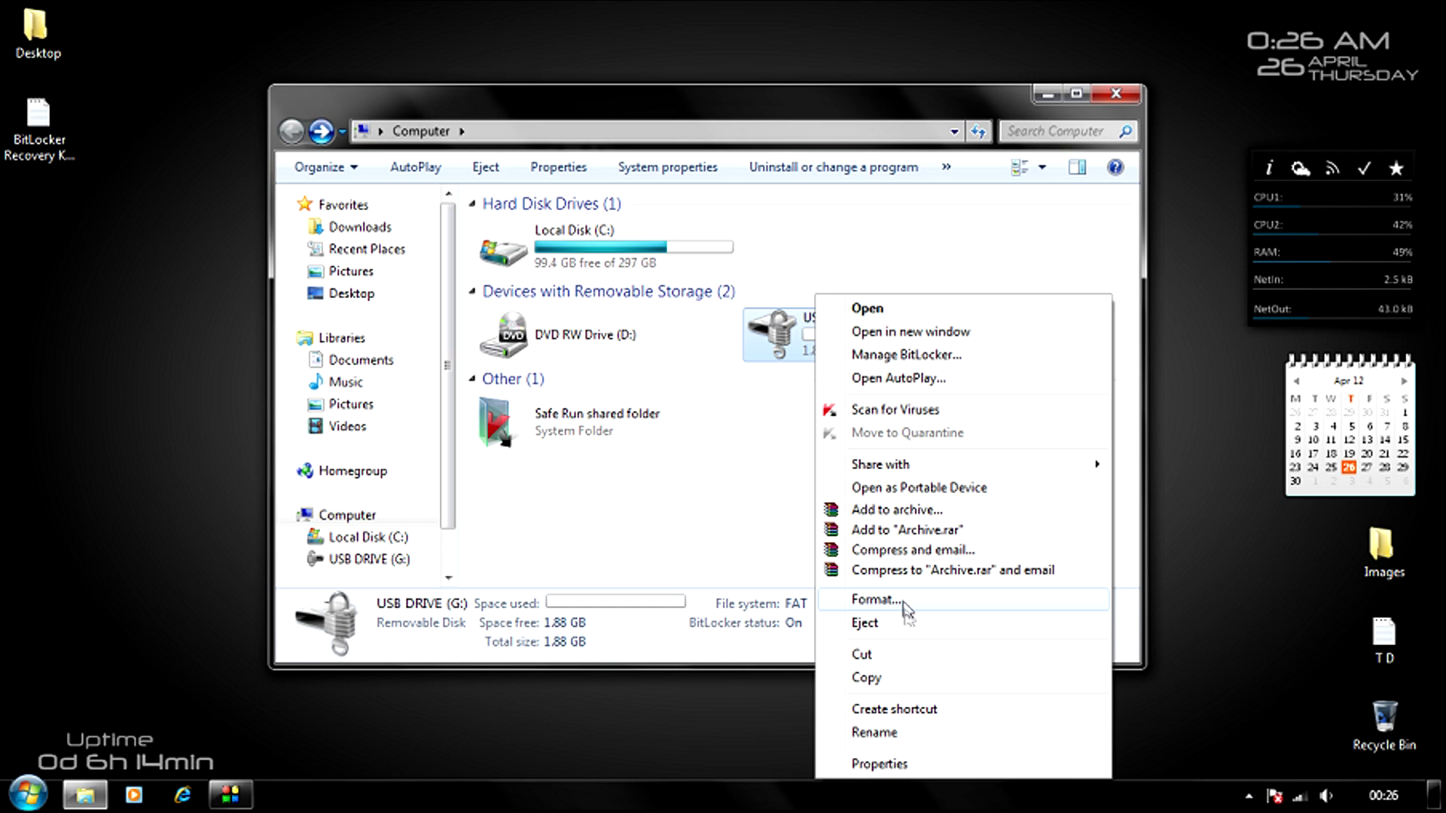
pyautogui.click(904, 602)
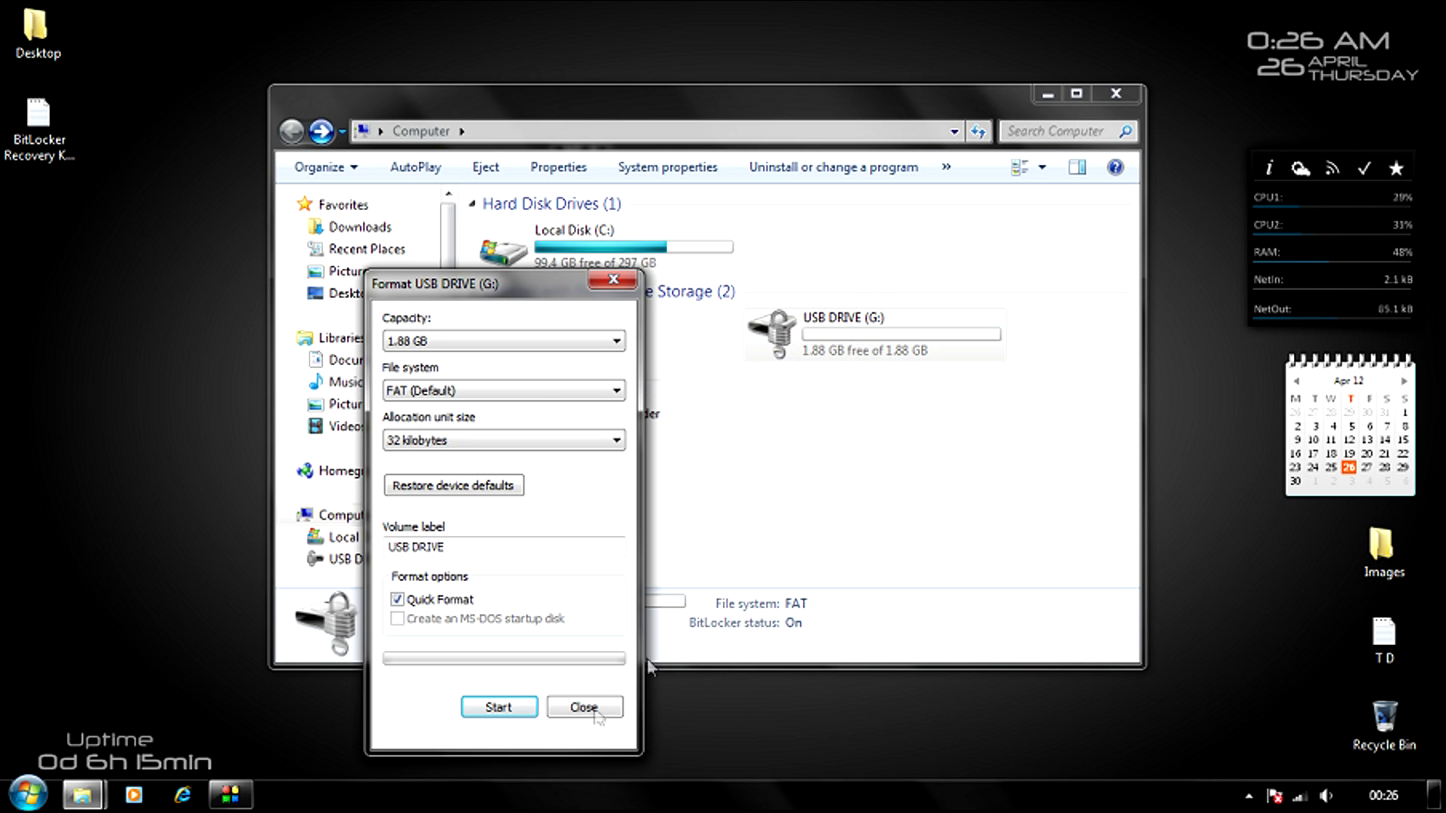
pyautogui.click(501, 710)
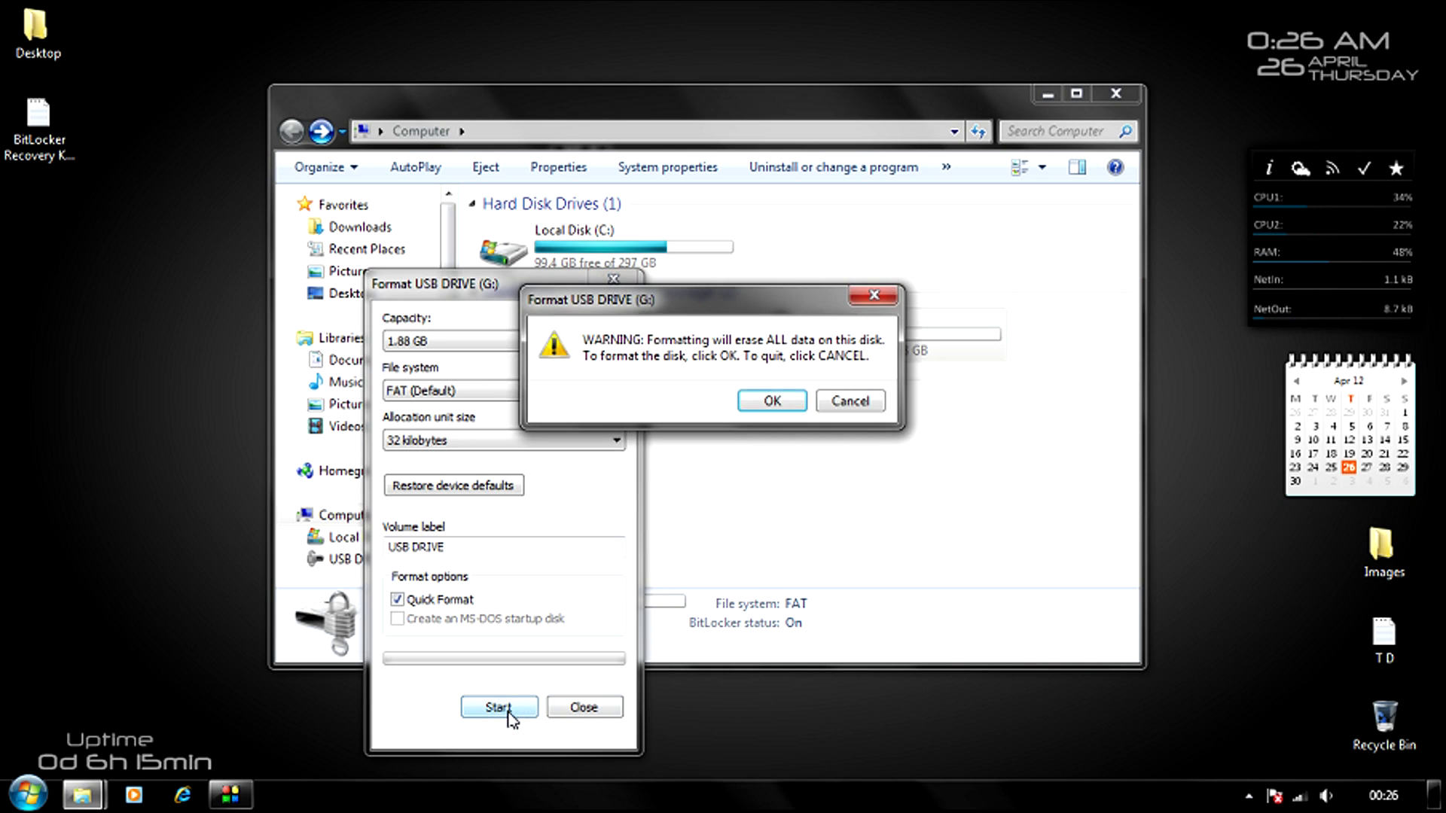
pyautogui.click(765, 408)
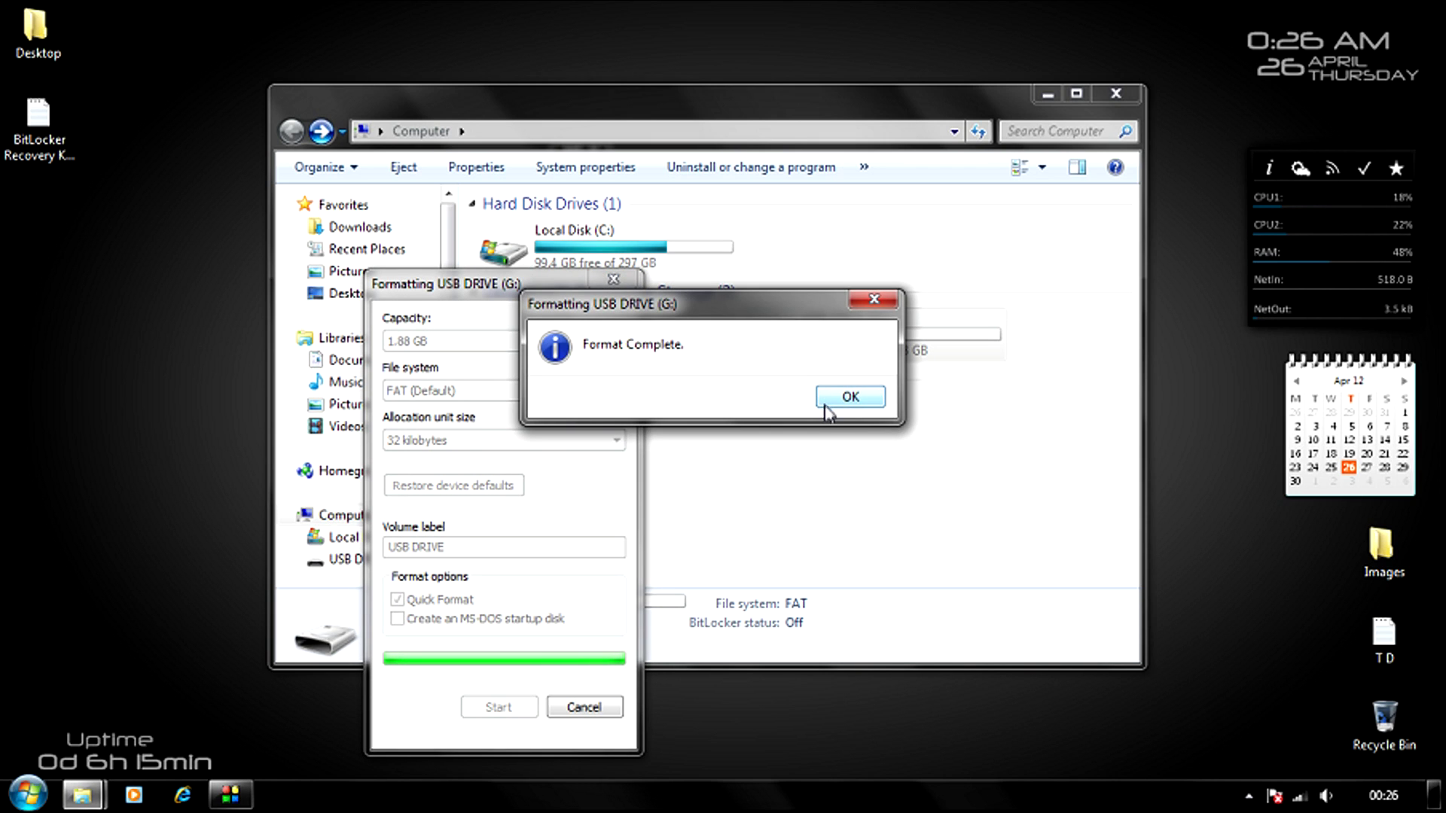
pyautogui.click(850, 398)
pyautogui.click(583, 708)
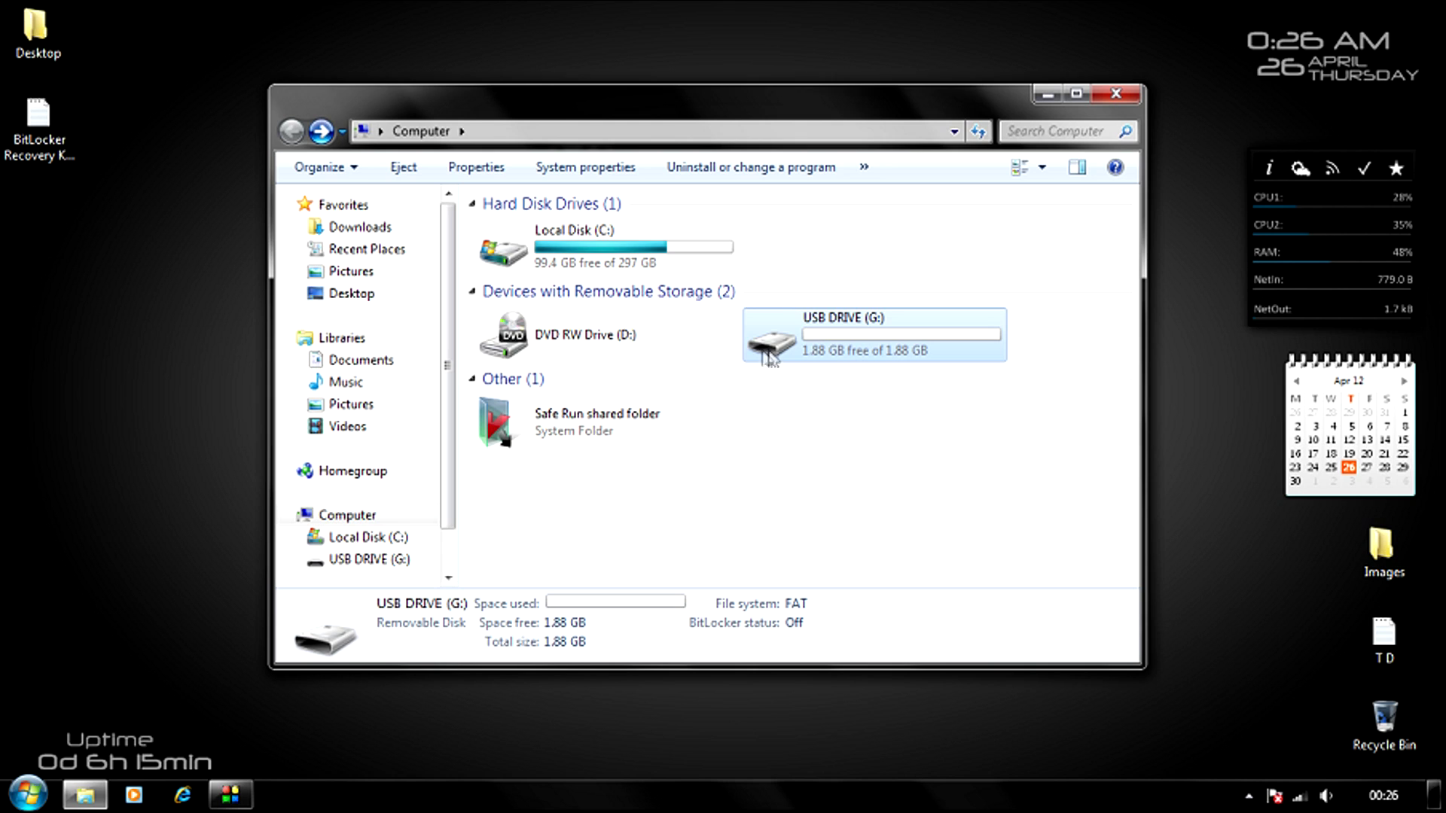
pyautogui.doubleClick(830, 346)
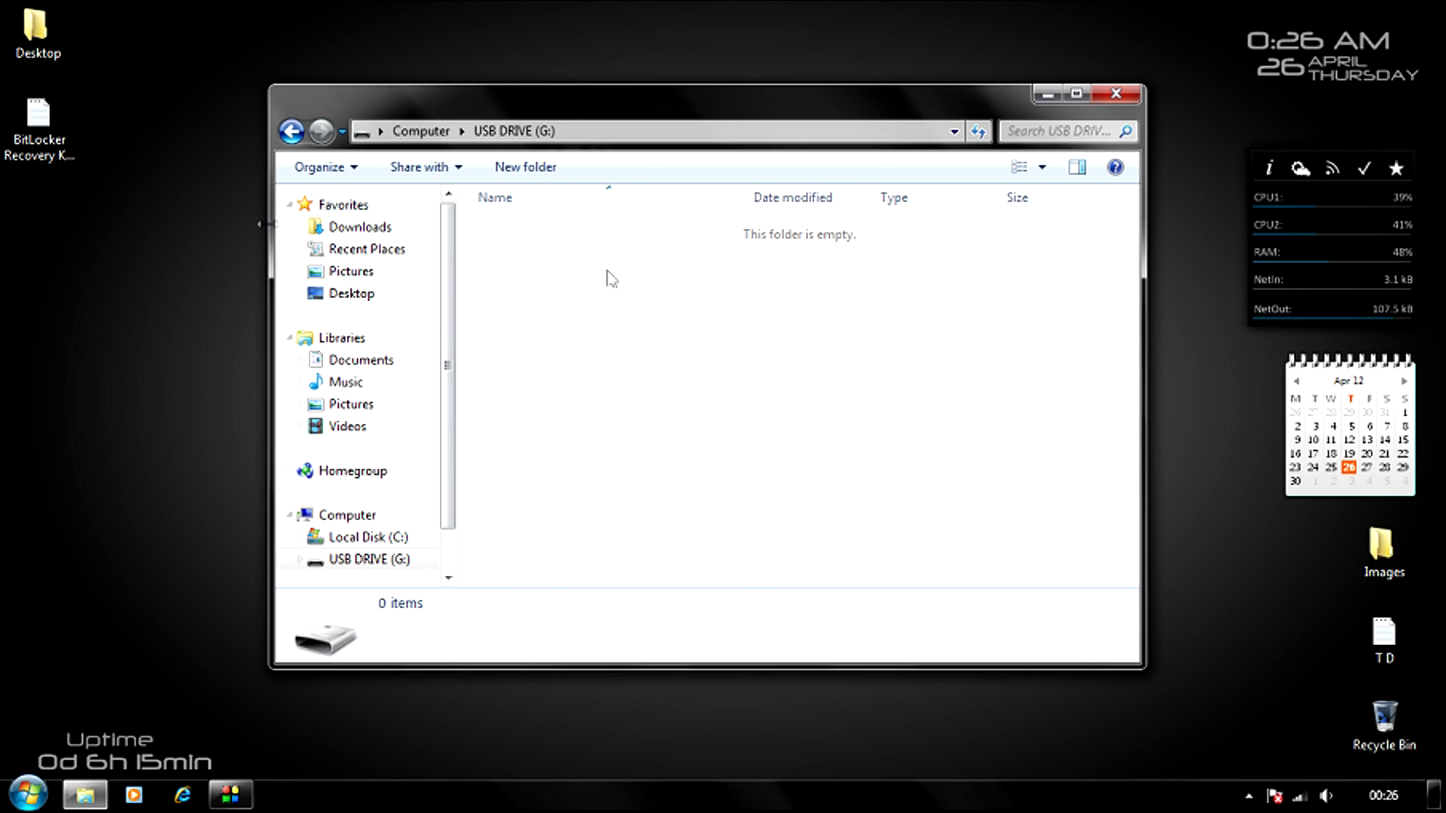
pyautogui.click(292, 133)
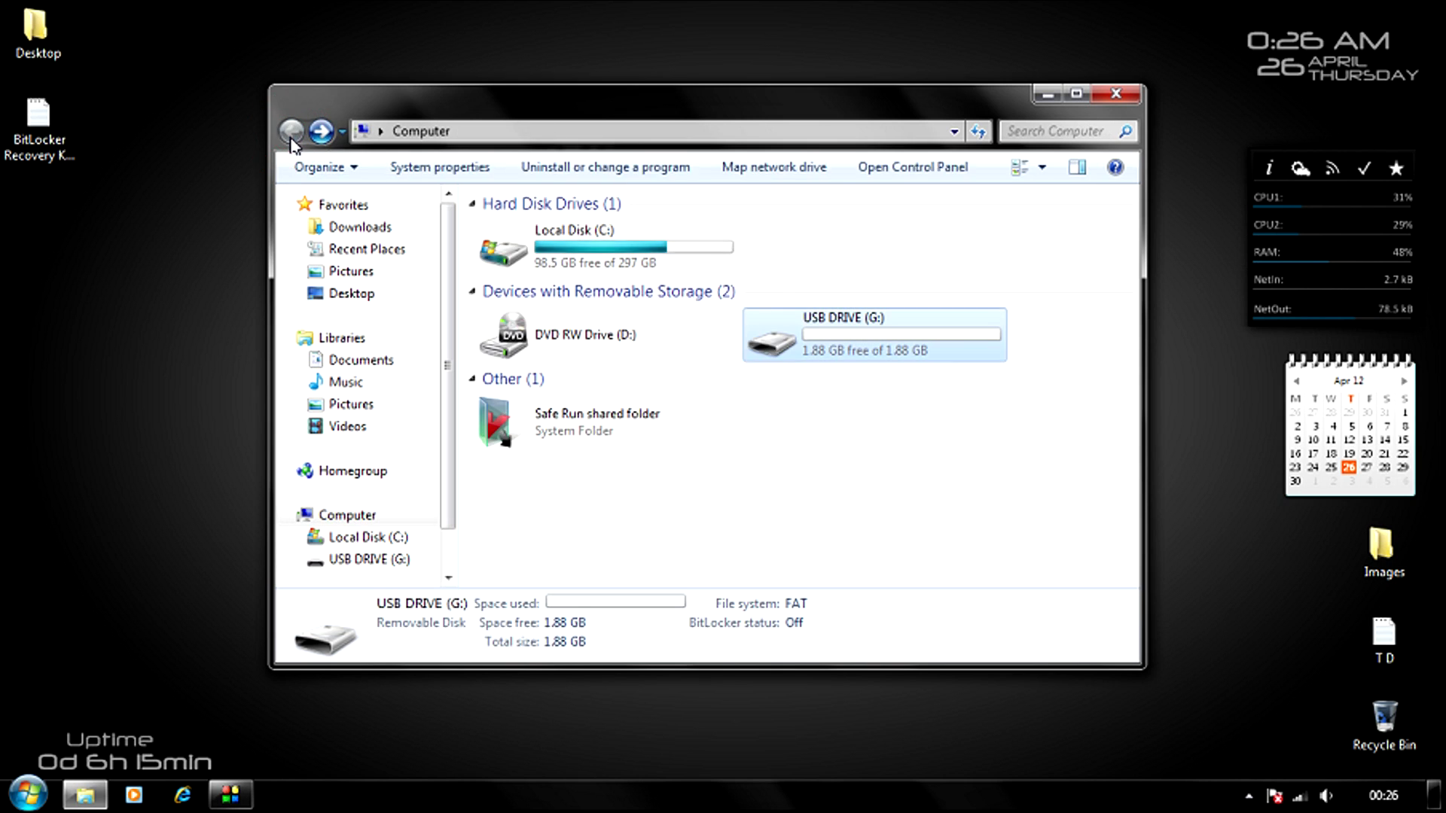
pyautogui.click(836, 498)
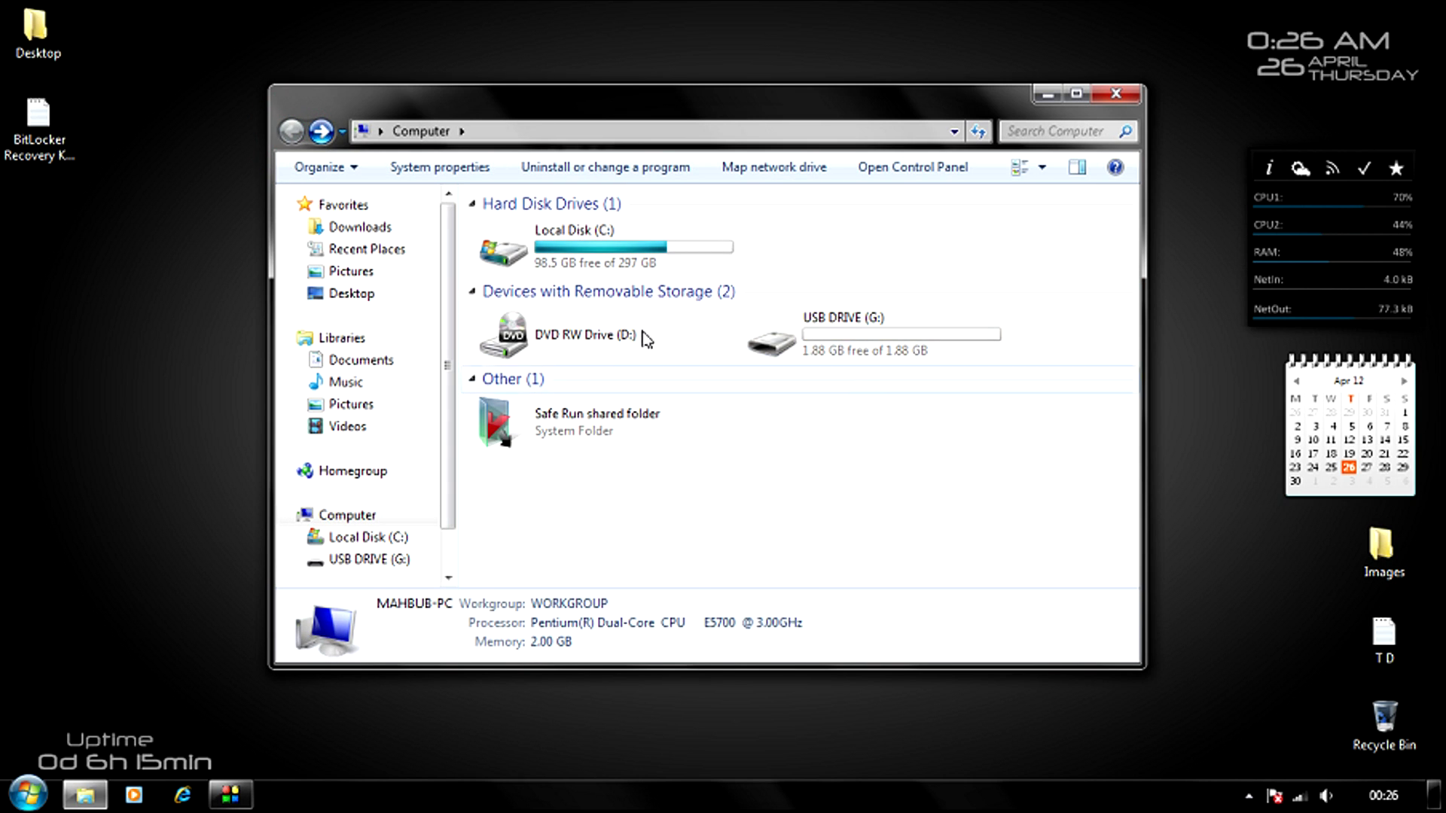